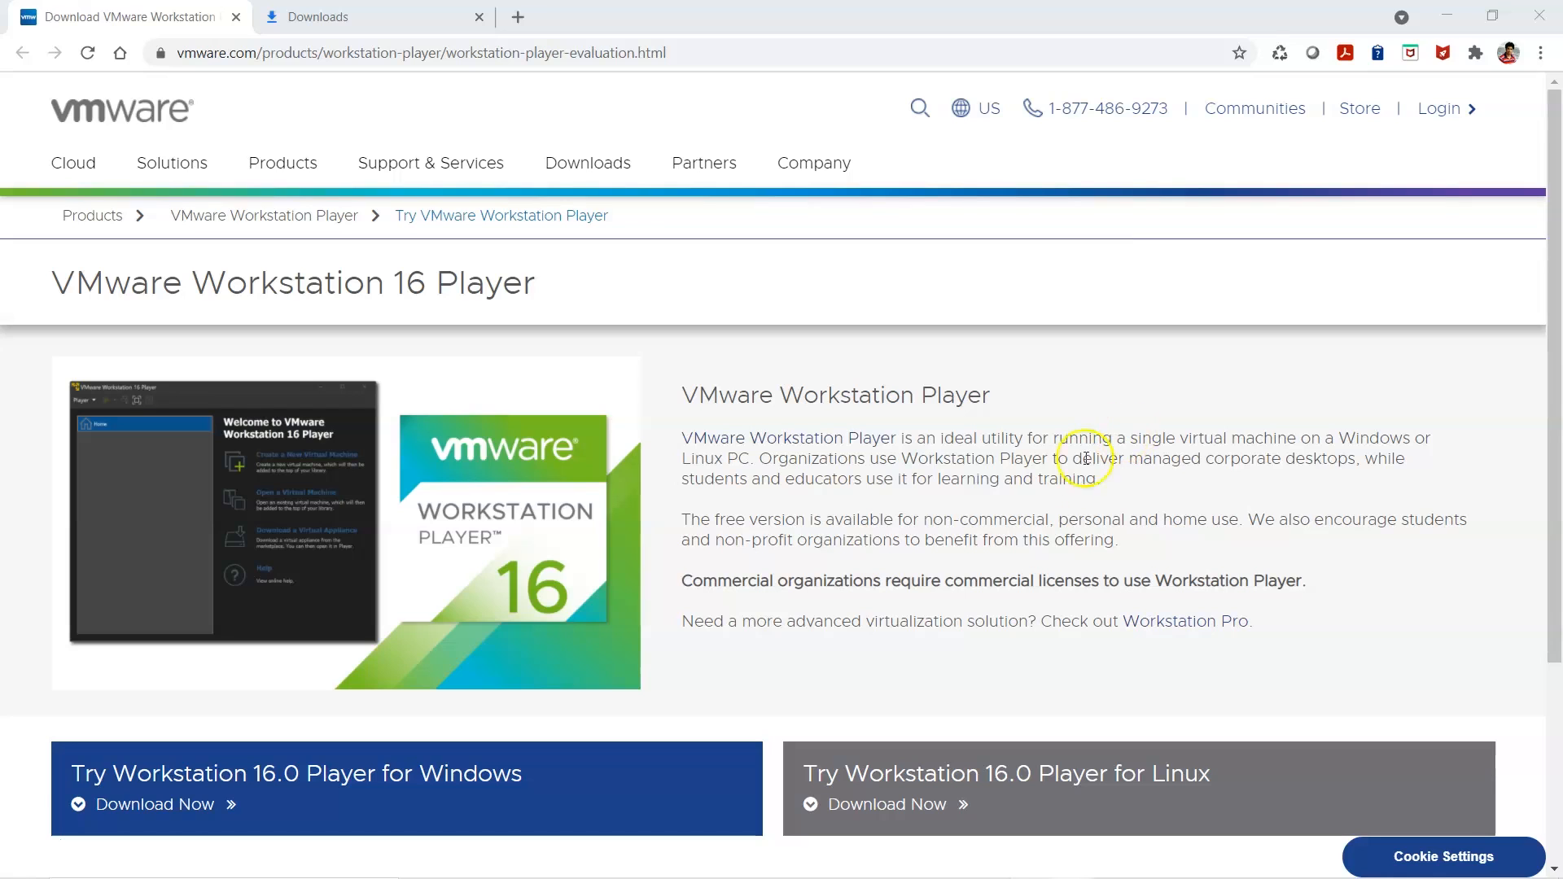
- Run the downloaded VMware-player-16.1.1-17801498.exe installer and accept the license agreement in the setup wizard
click(355, 17)
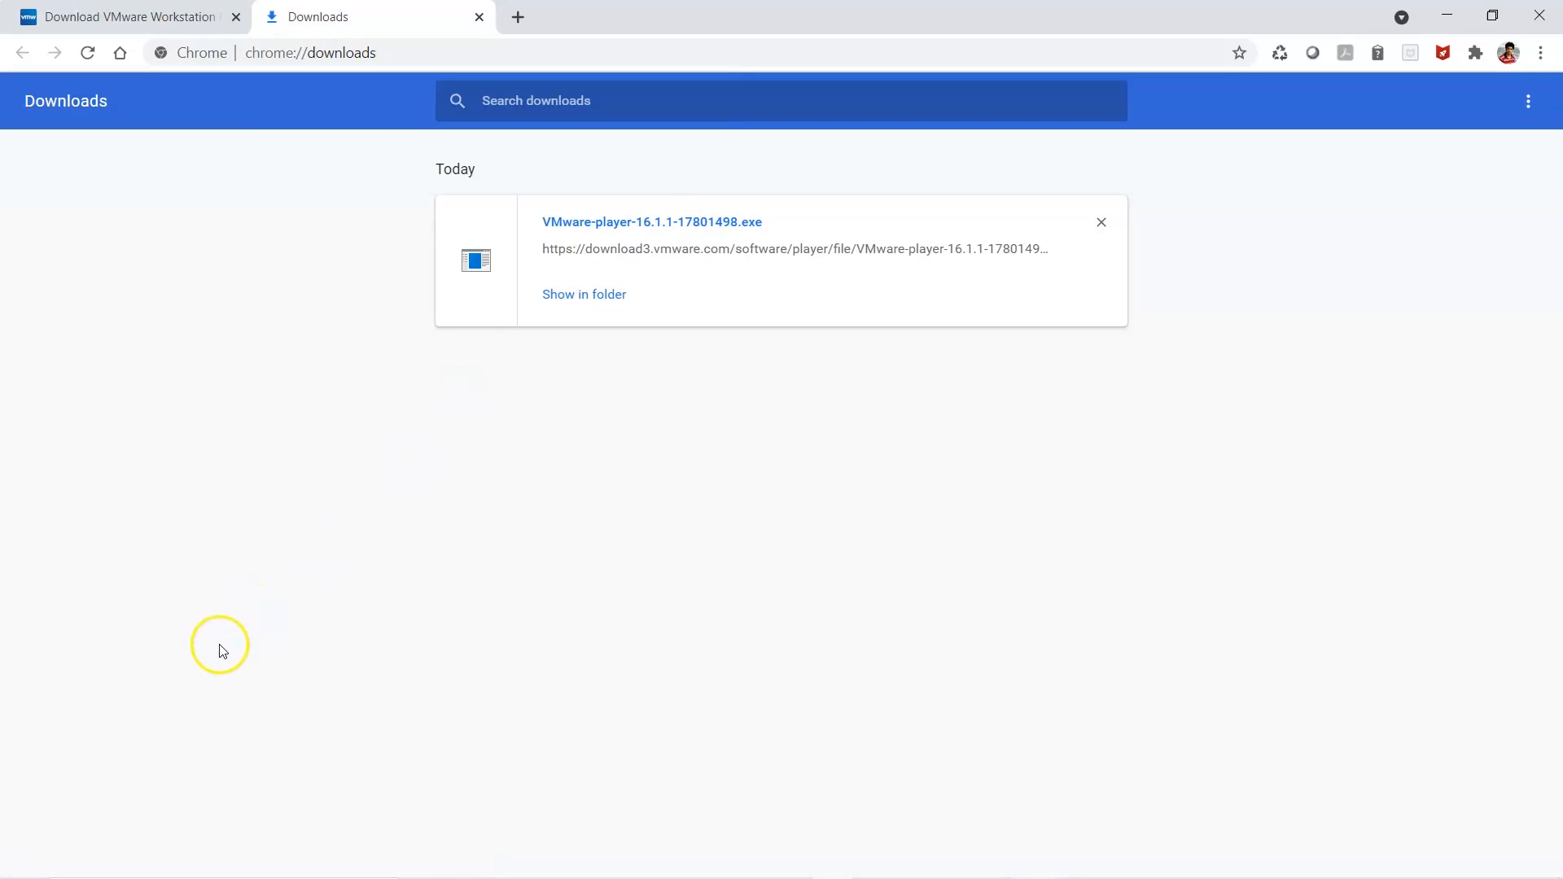
click(676, 228)
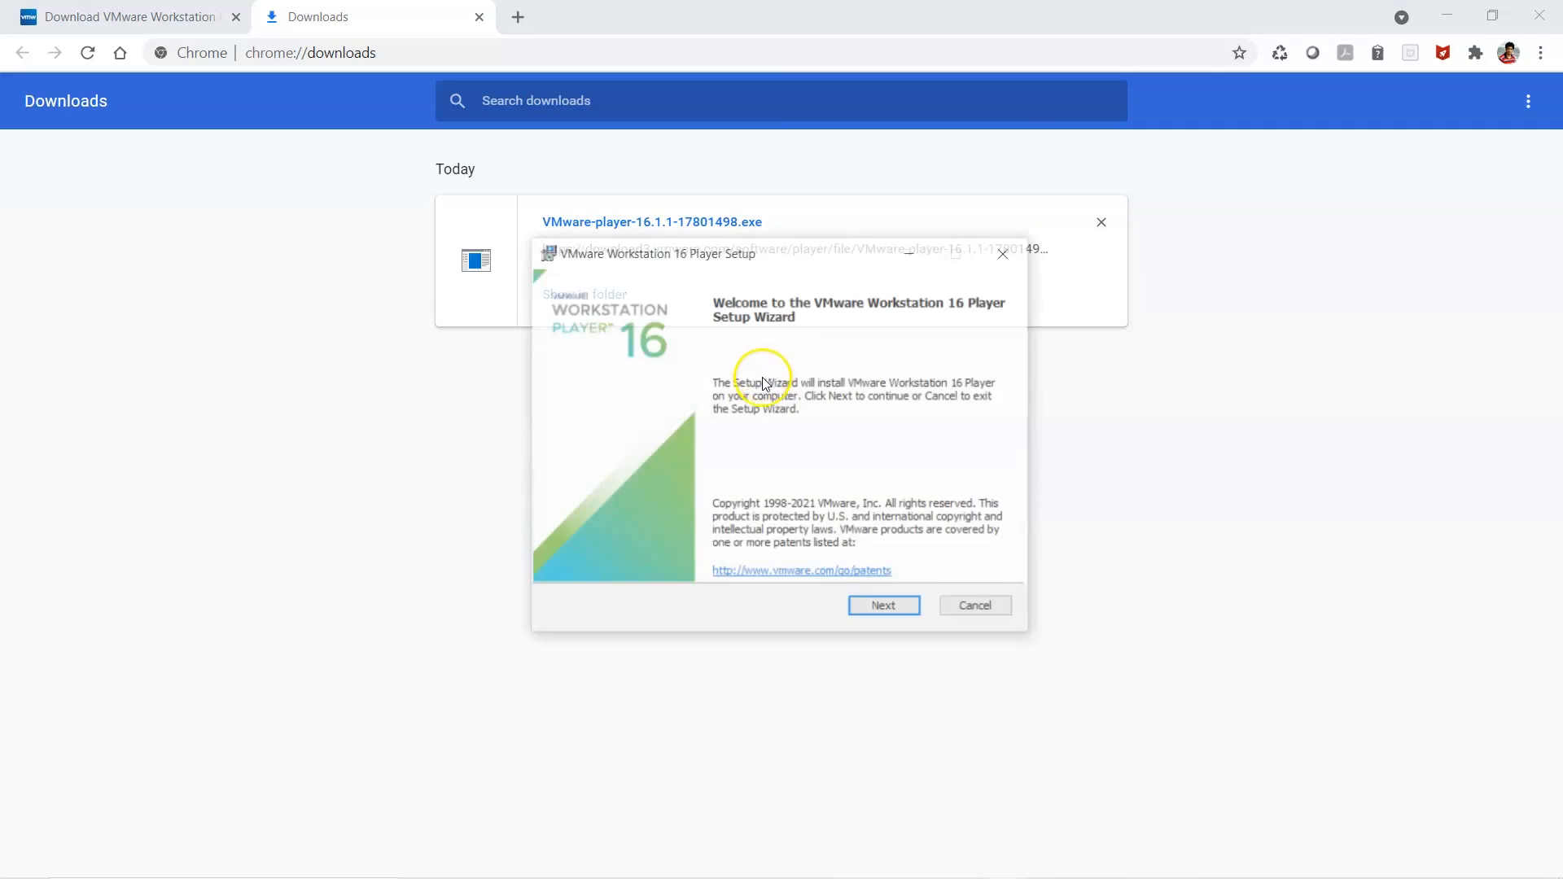
click(883, 610)
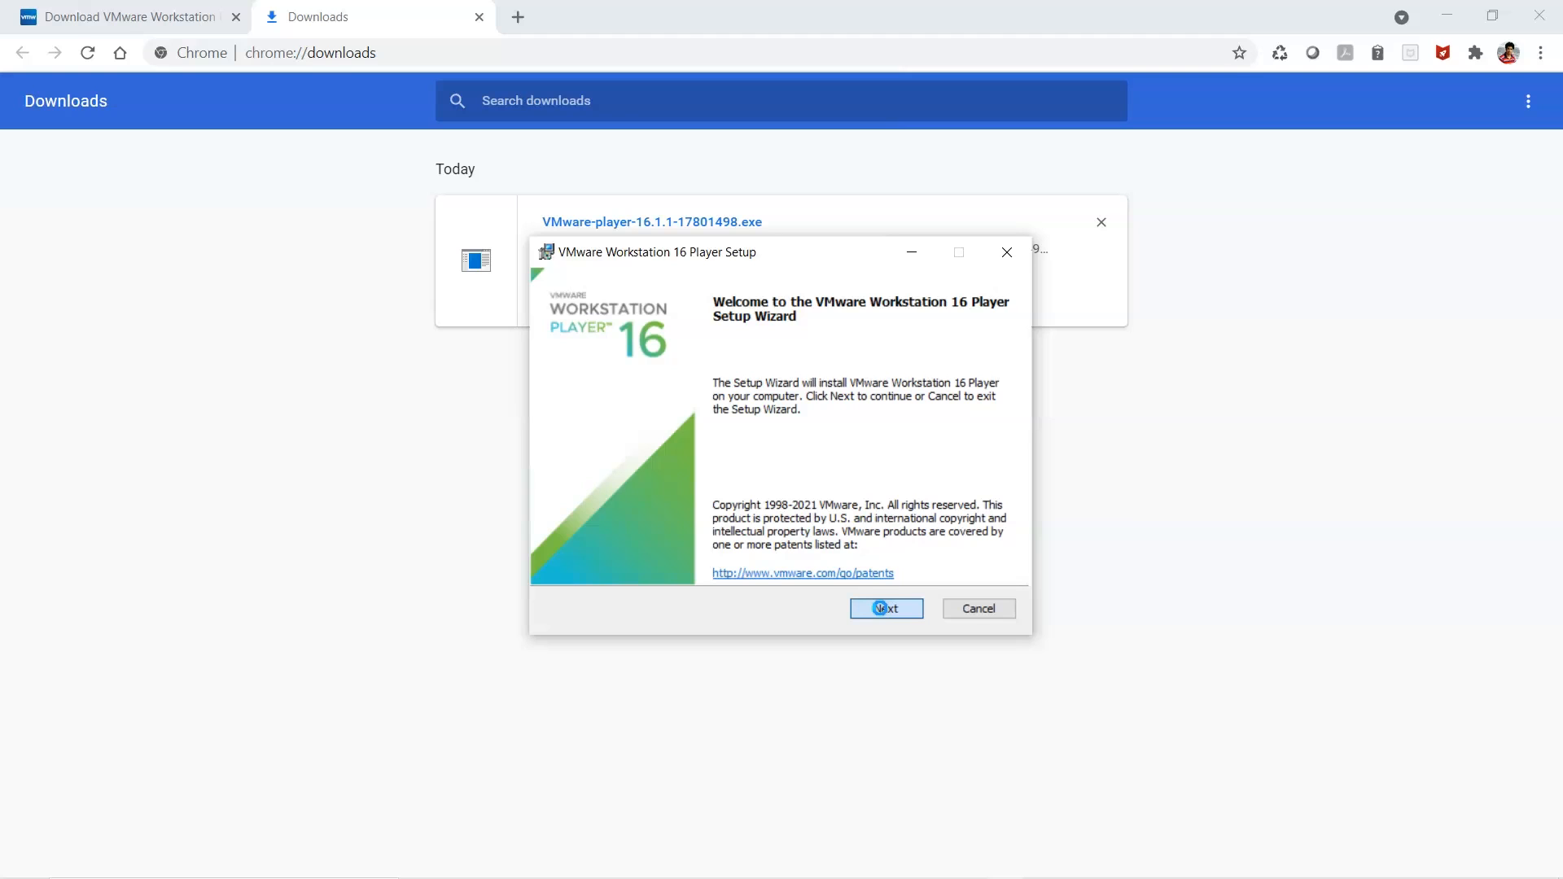
click(683, 565)
click(886, 608)
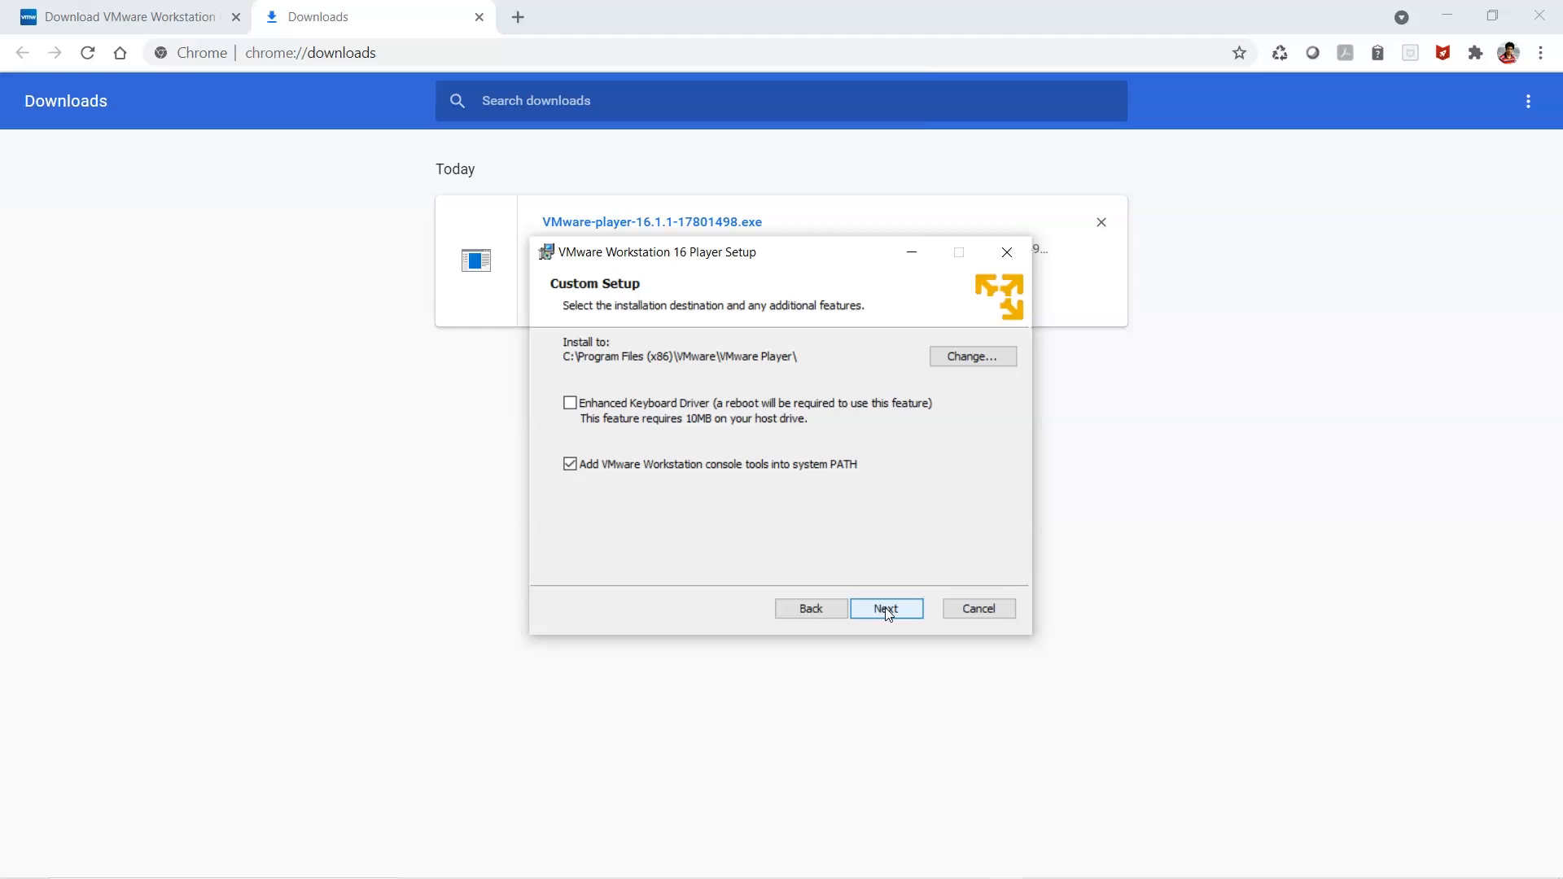
- Install VMware Workstation 16 Player with the default custom setup, user experience and shortcut options, and finish the wizard
click(886, 608)
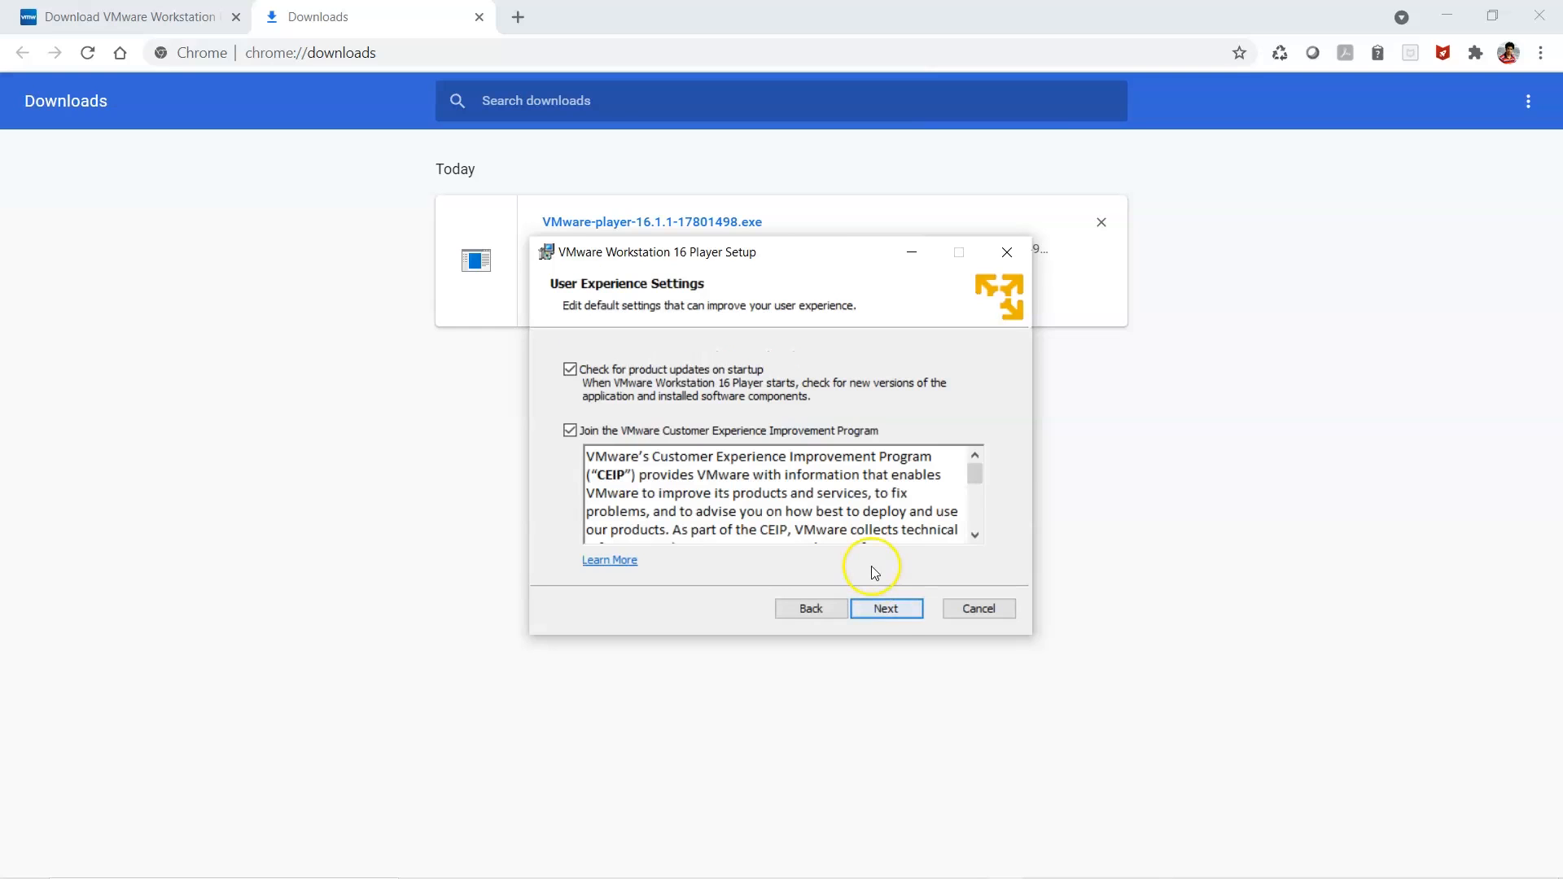
click(886, 609)
click(885, 608)
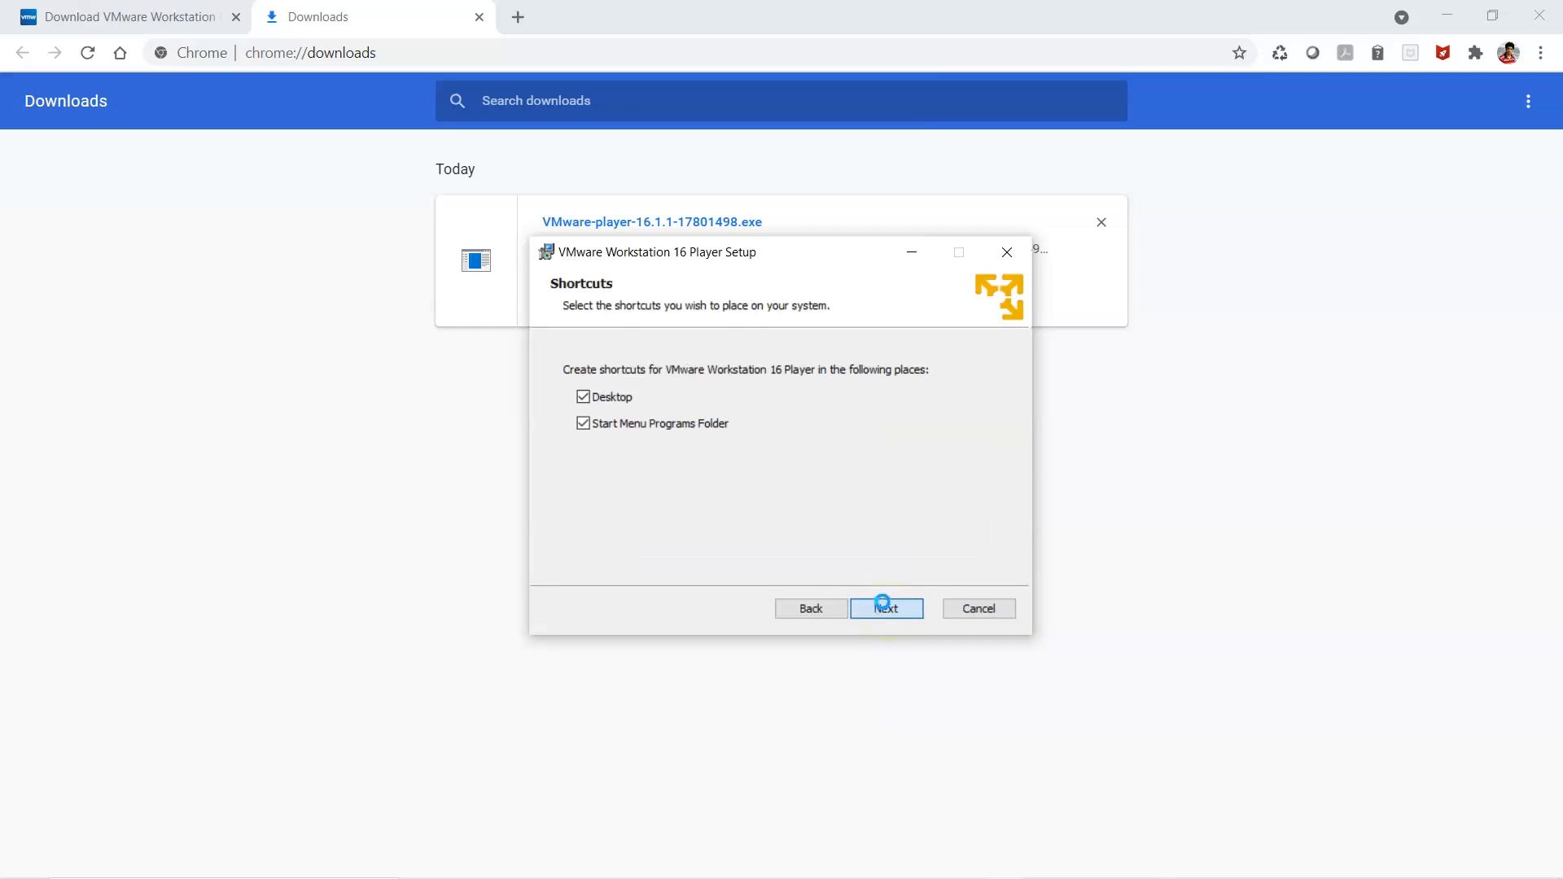
click(883, 608)
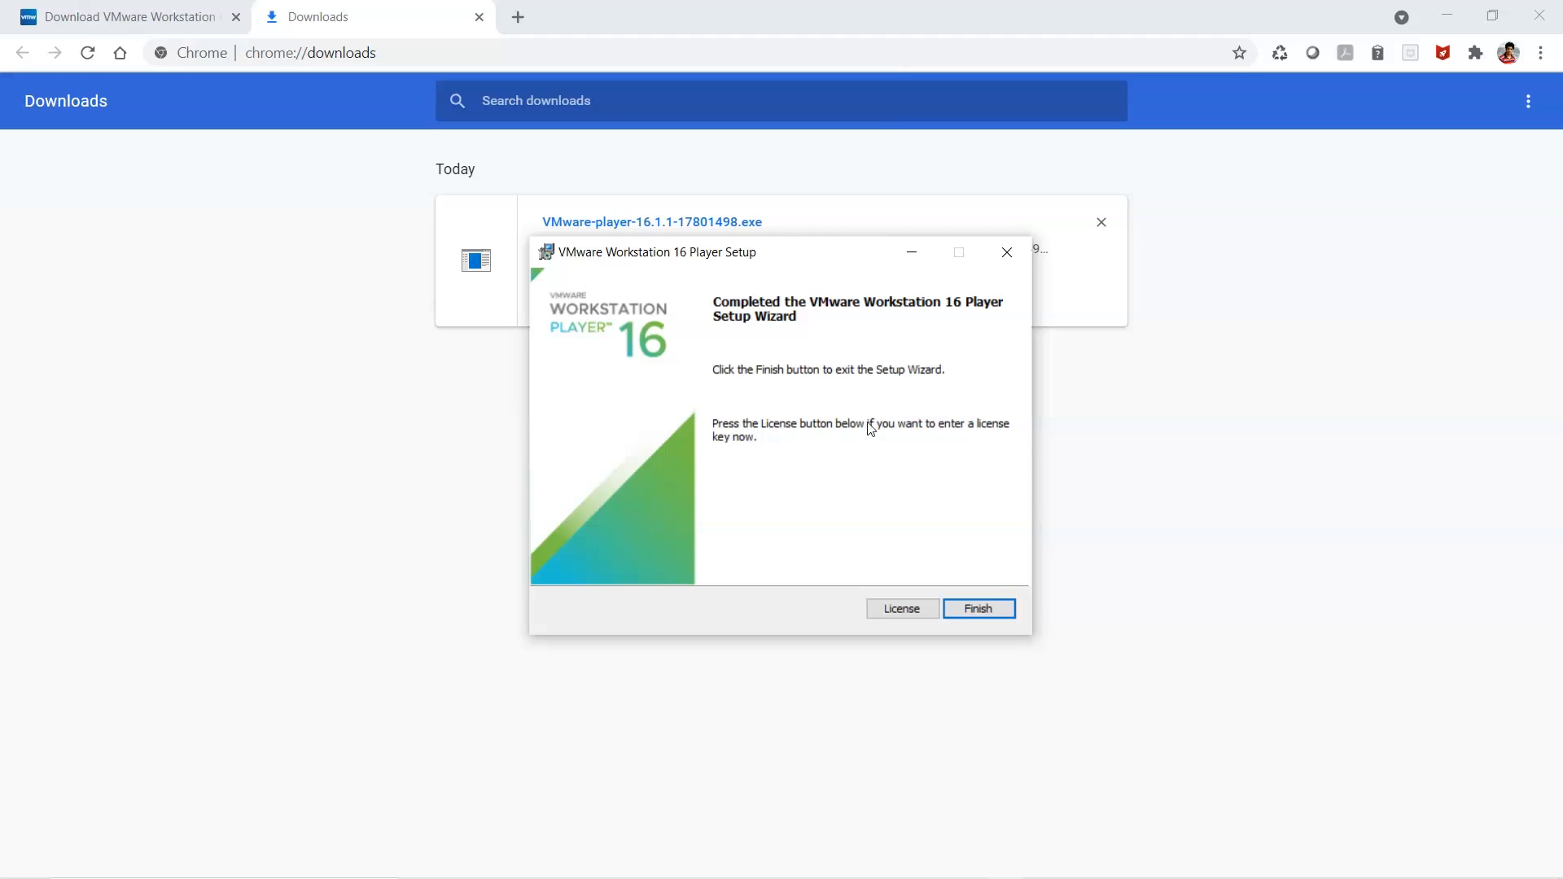
click(979, 609)
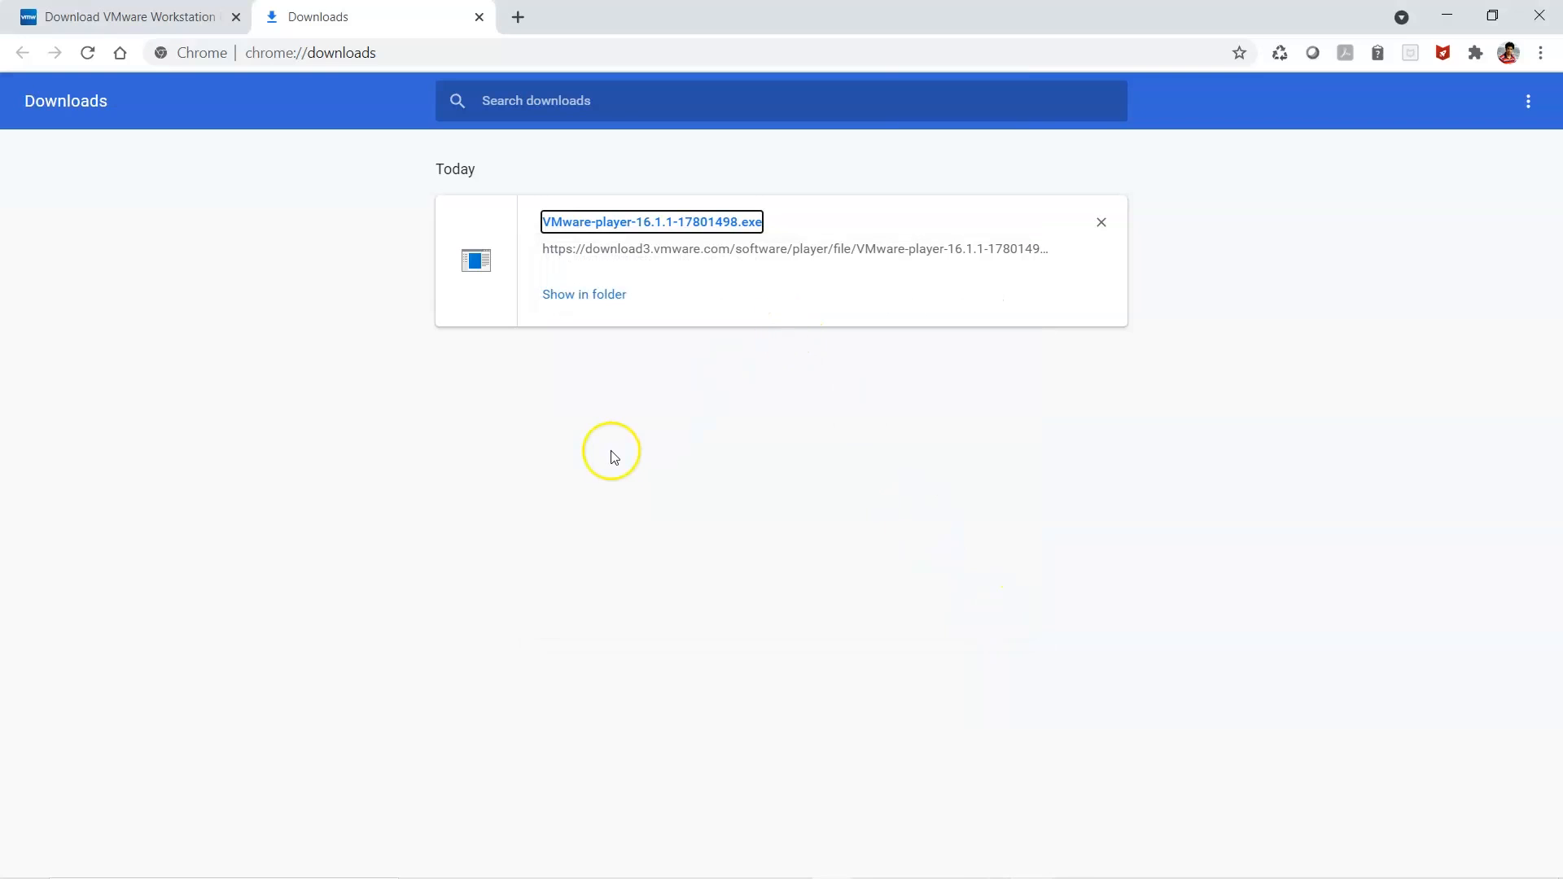
- Search Google for "tiny linux iso" in a new browser tab
click(518, 16)
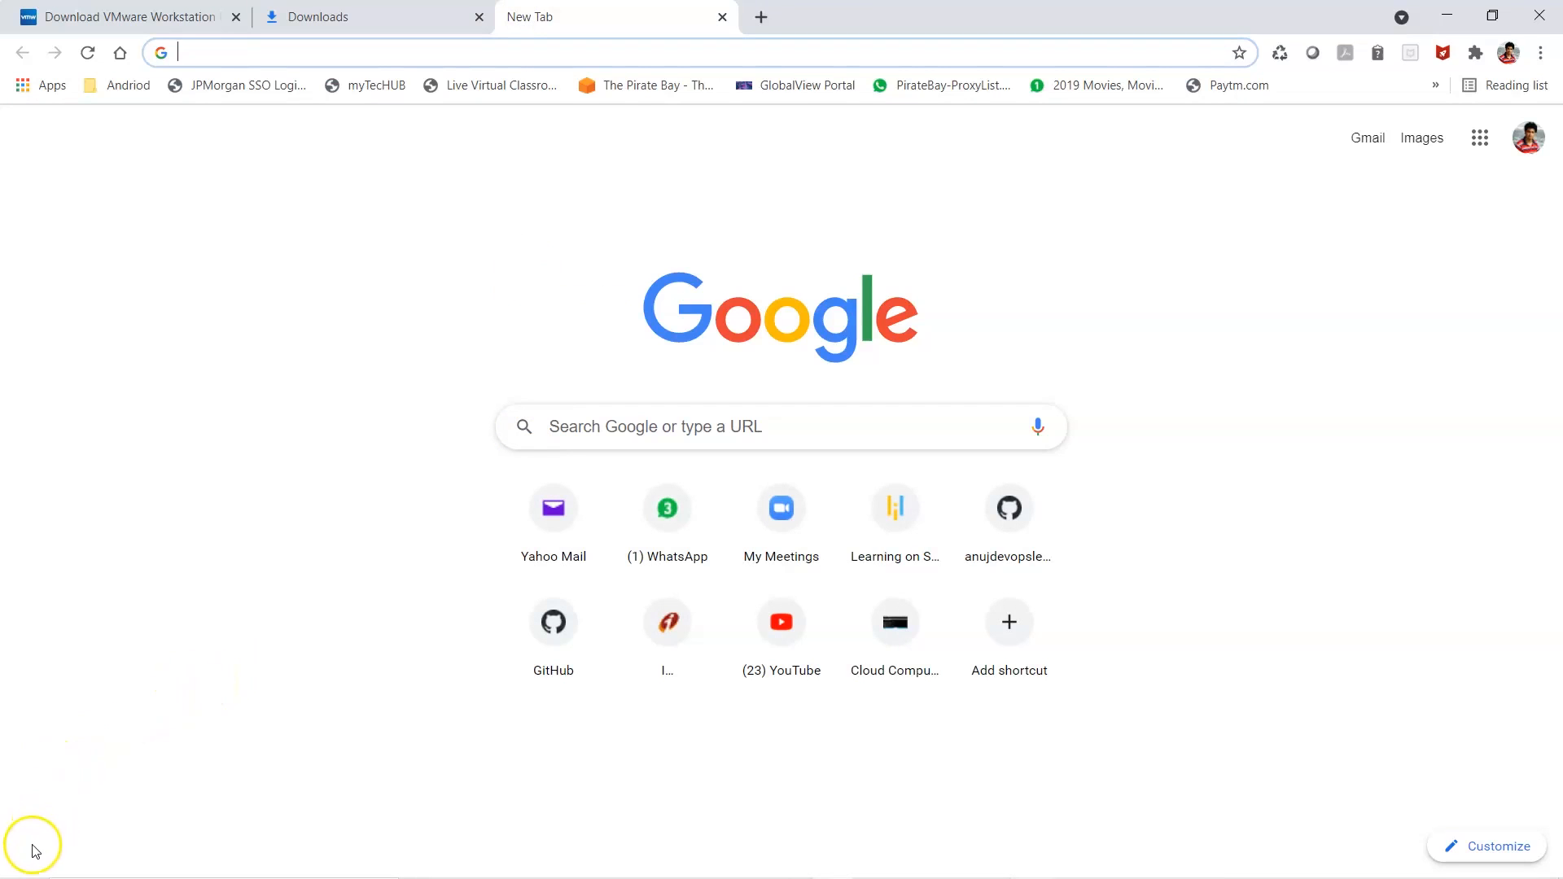
key(ctrl+j)
click(517, 16)
text(tiny)
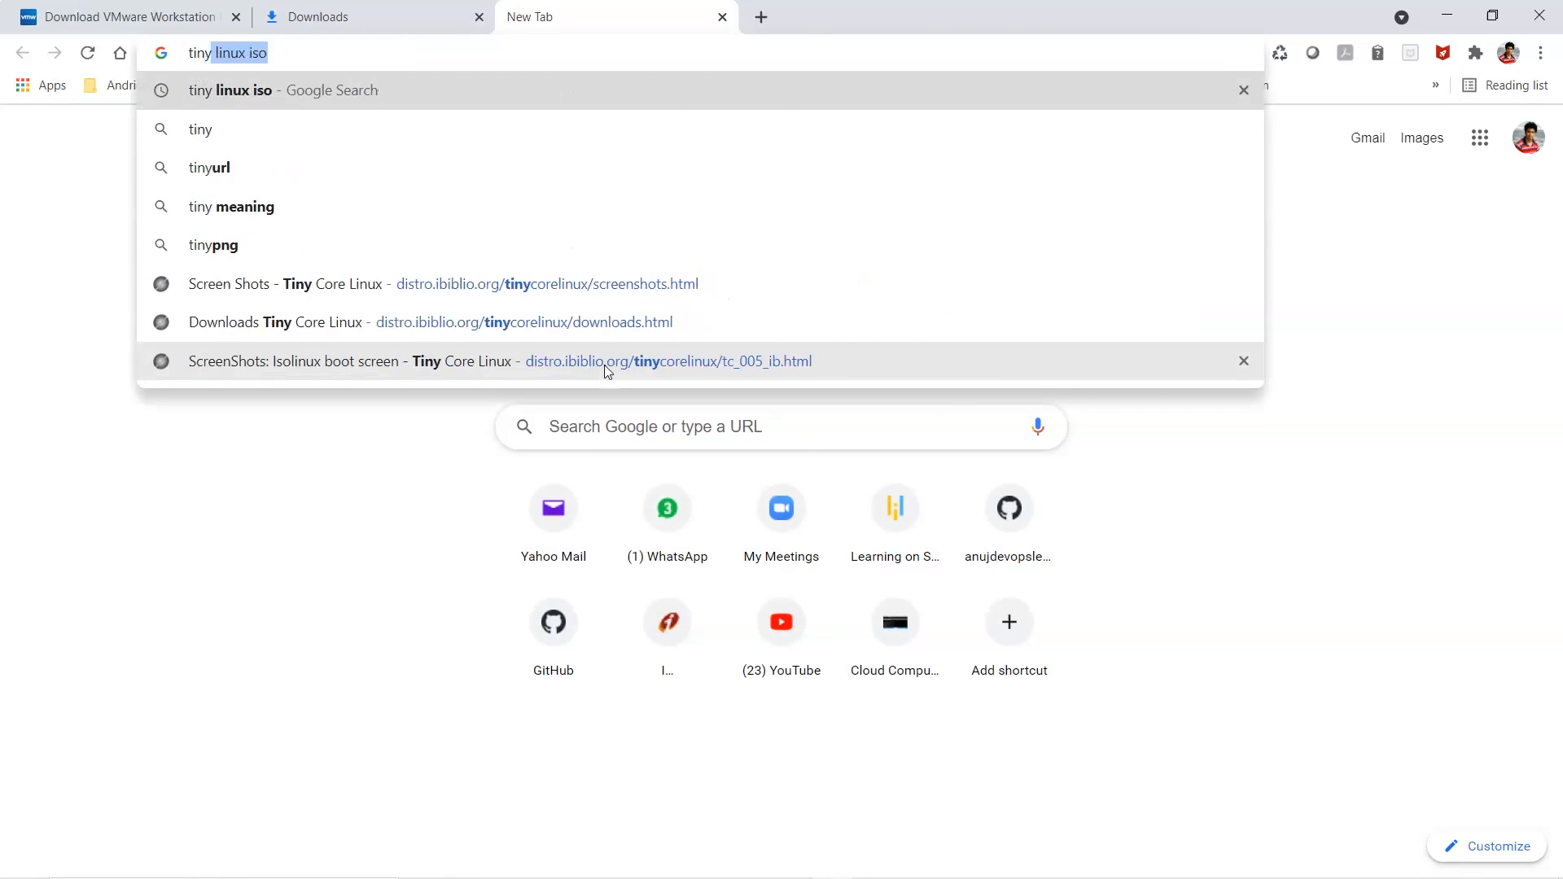
key(Return)
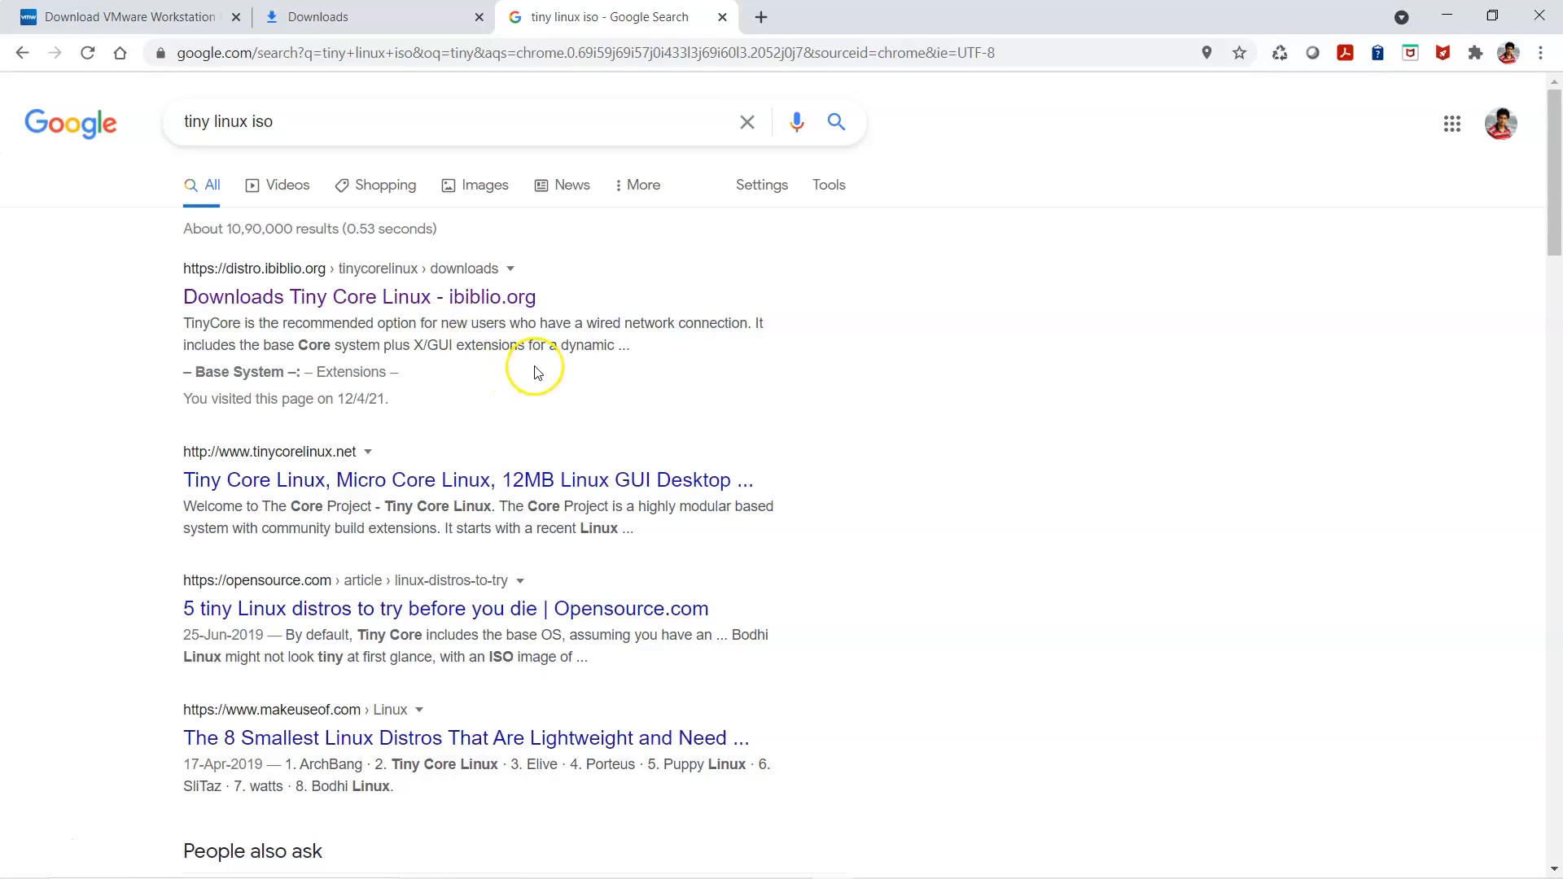
click(516, 486)
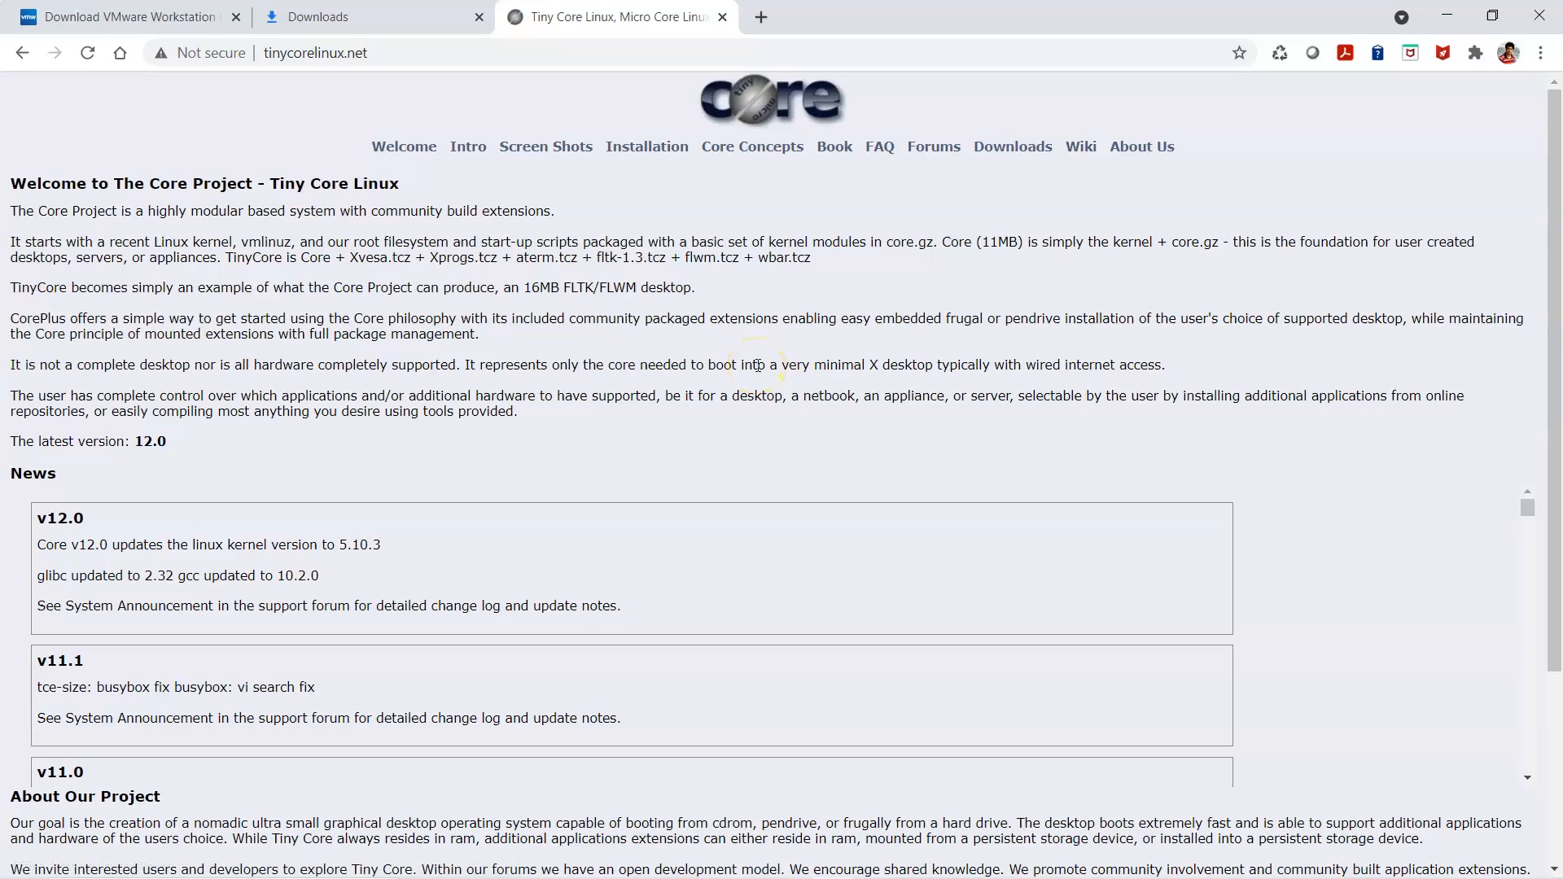
scroll(757, 364, down, 3)
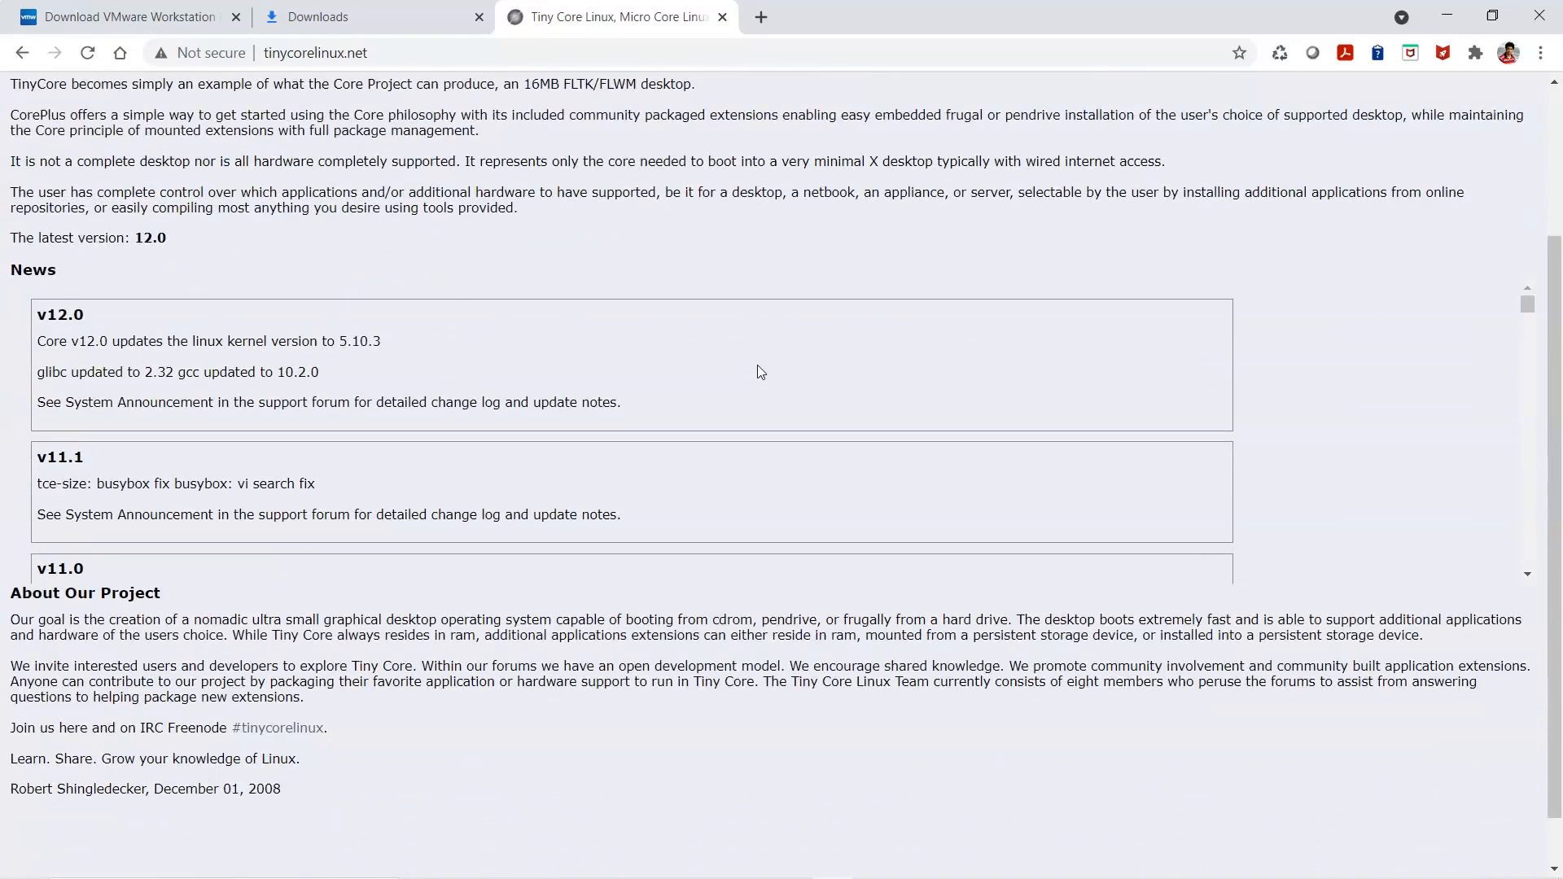
scroll(757, 365, up, 3)
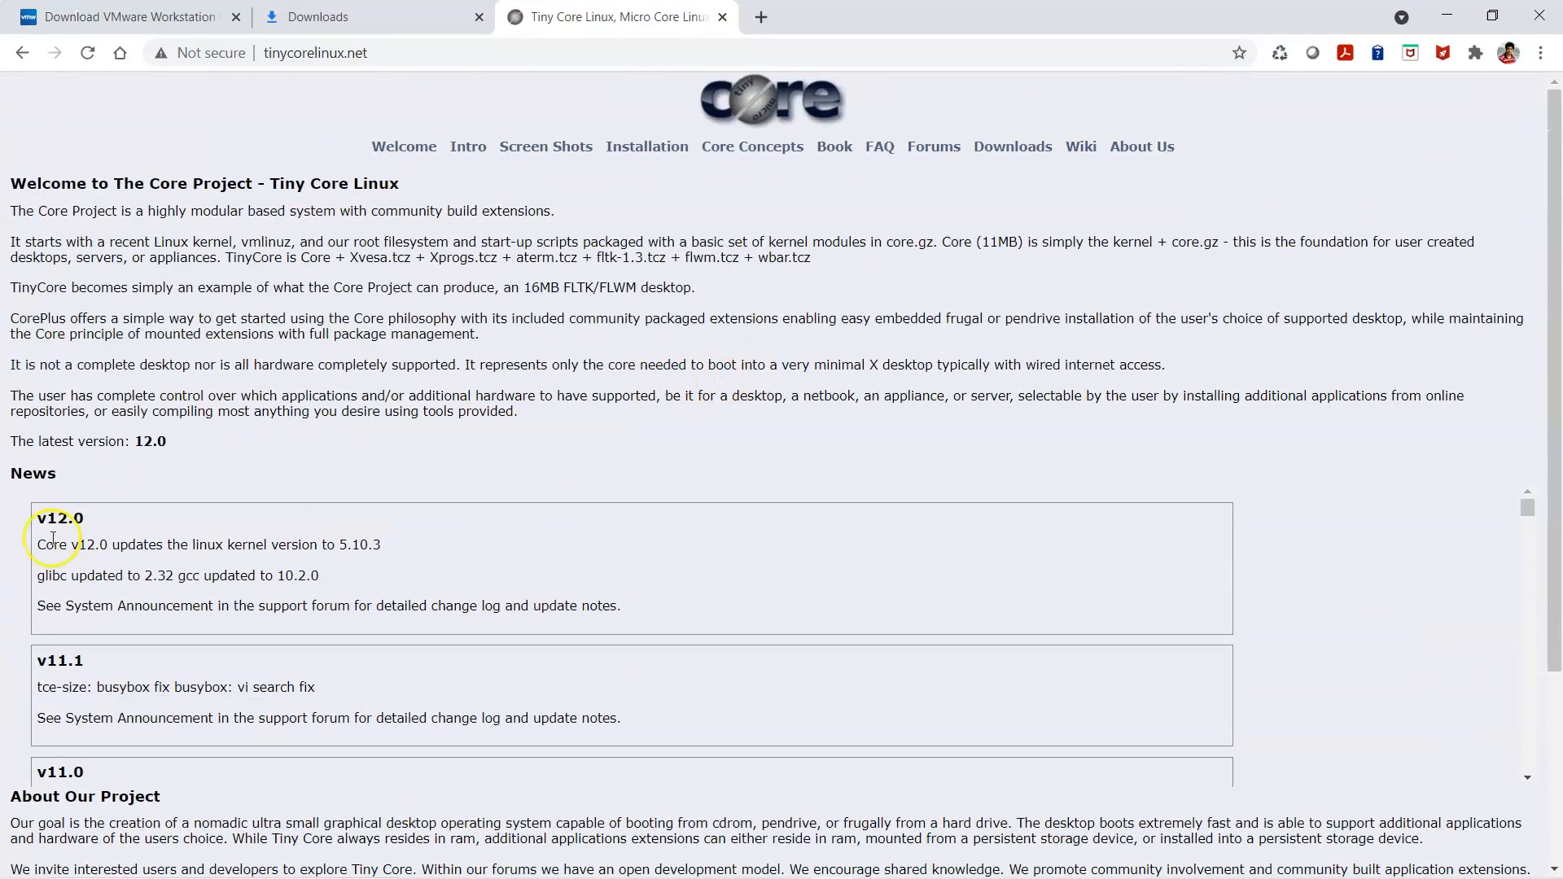
click(22, 54)
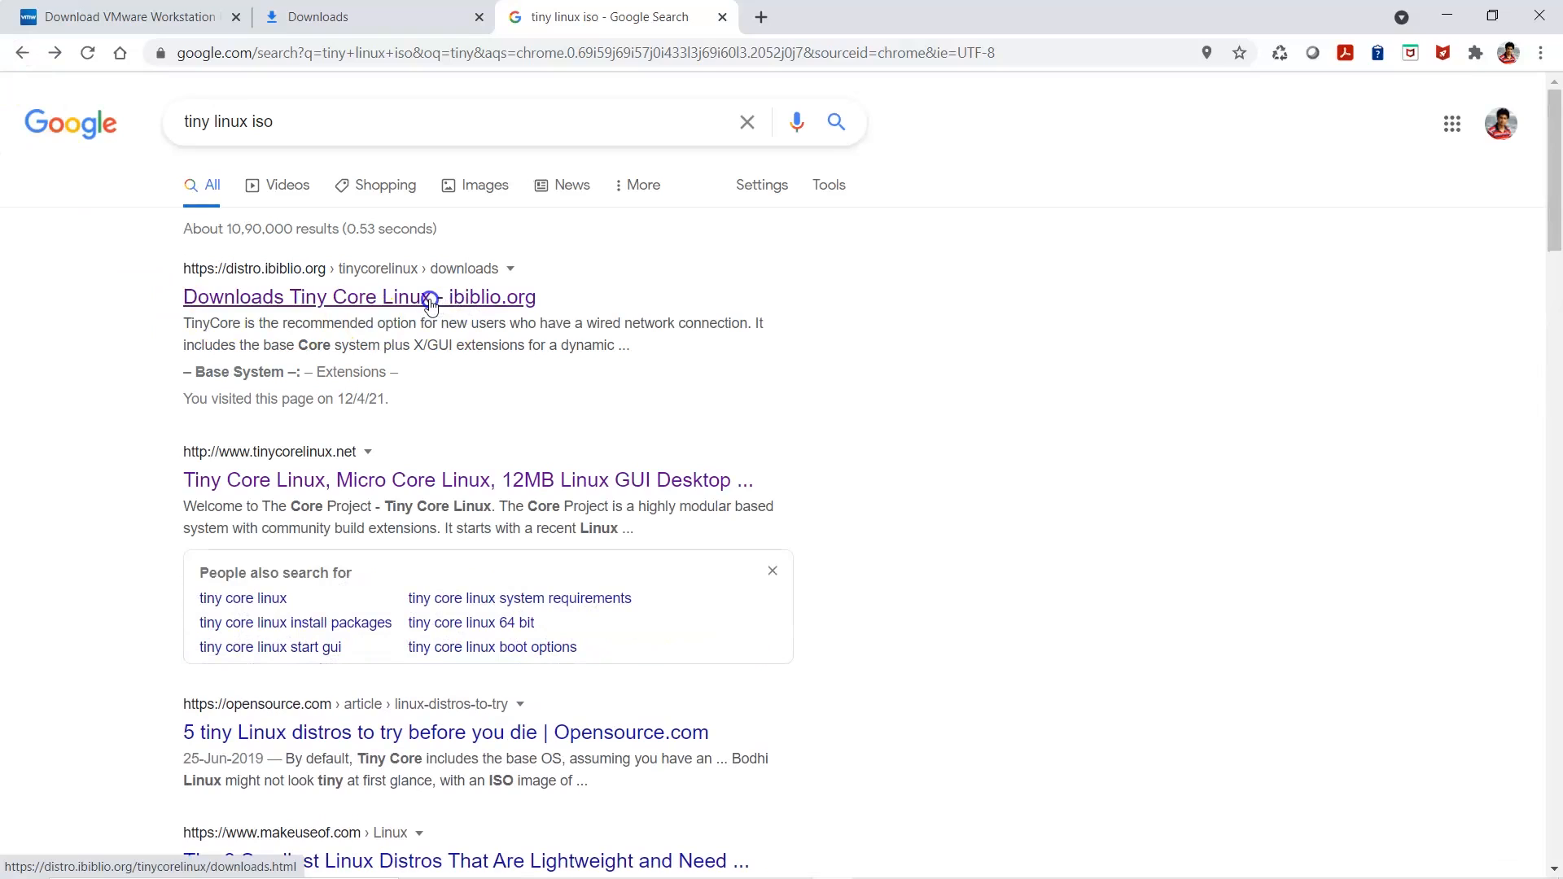
- Download the TinyCore ISO from the ibiblio.org Tiny Core Linux downloads page and check its progress in the browser's downloads list
click(430, 301)
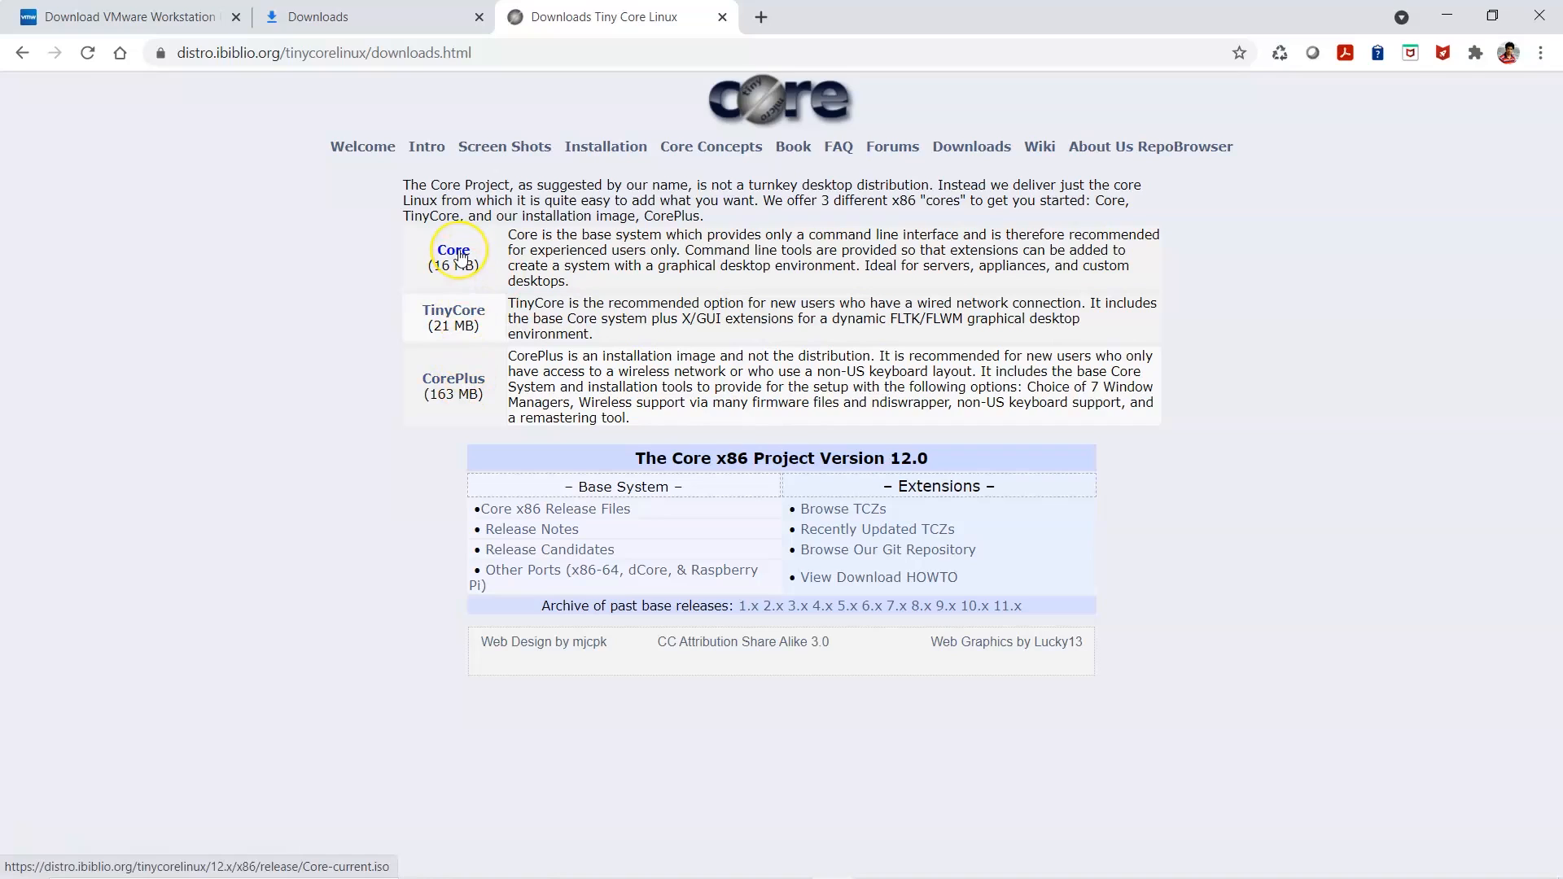
click(461, 316)
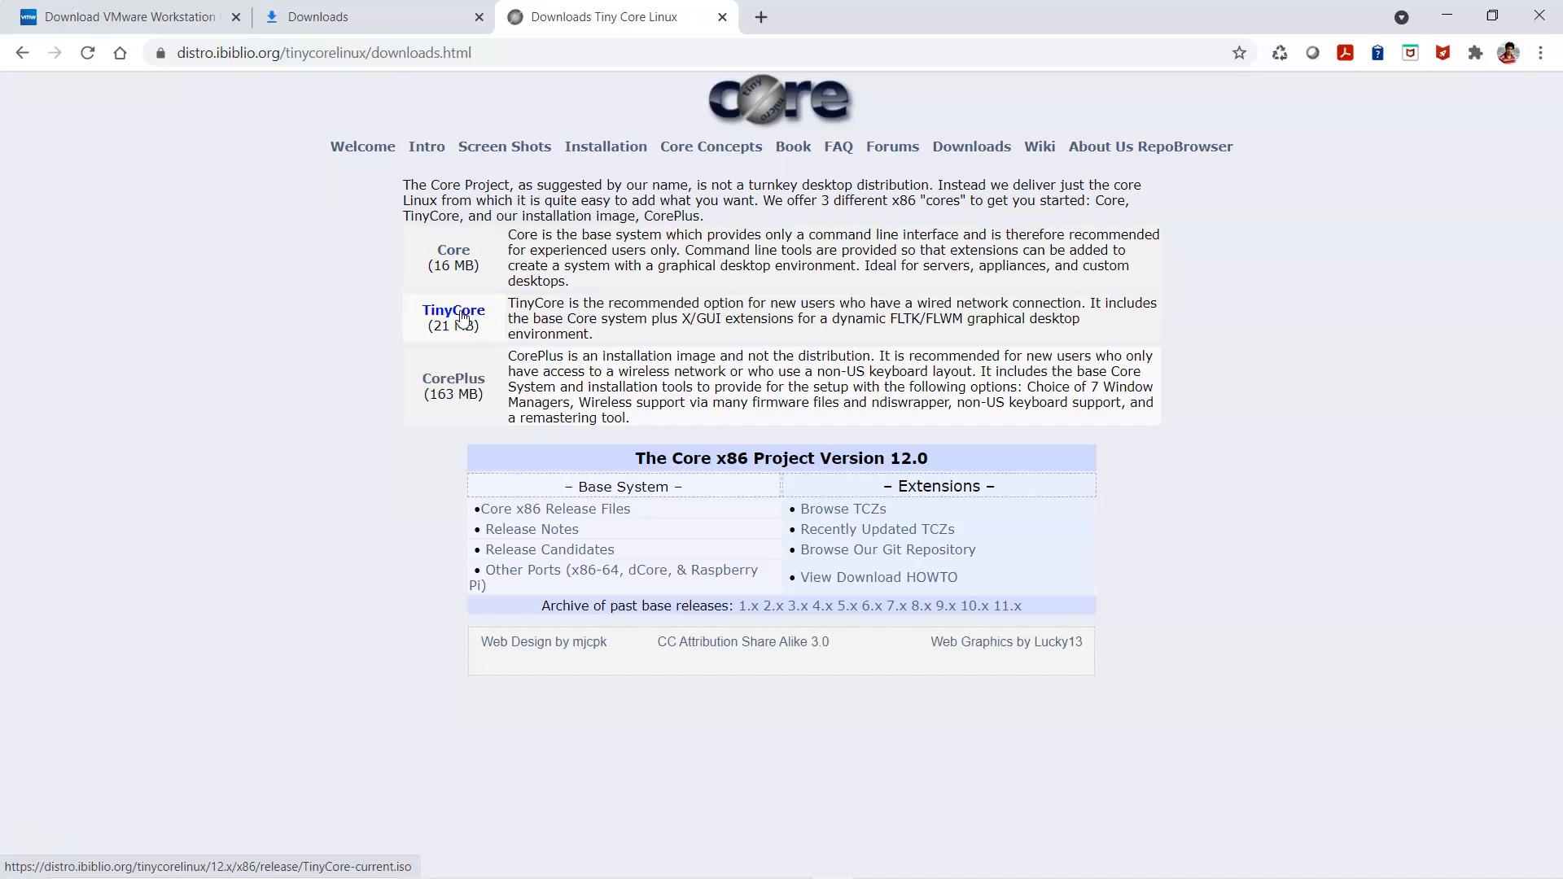
click(461, 316)
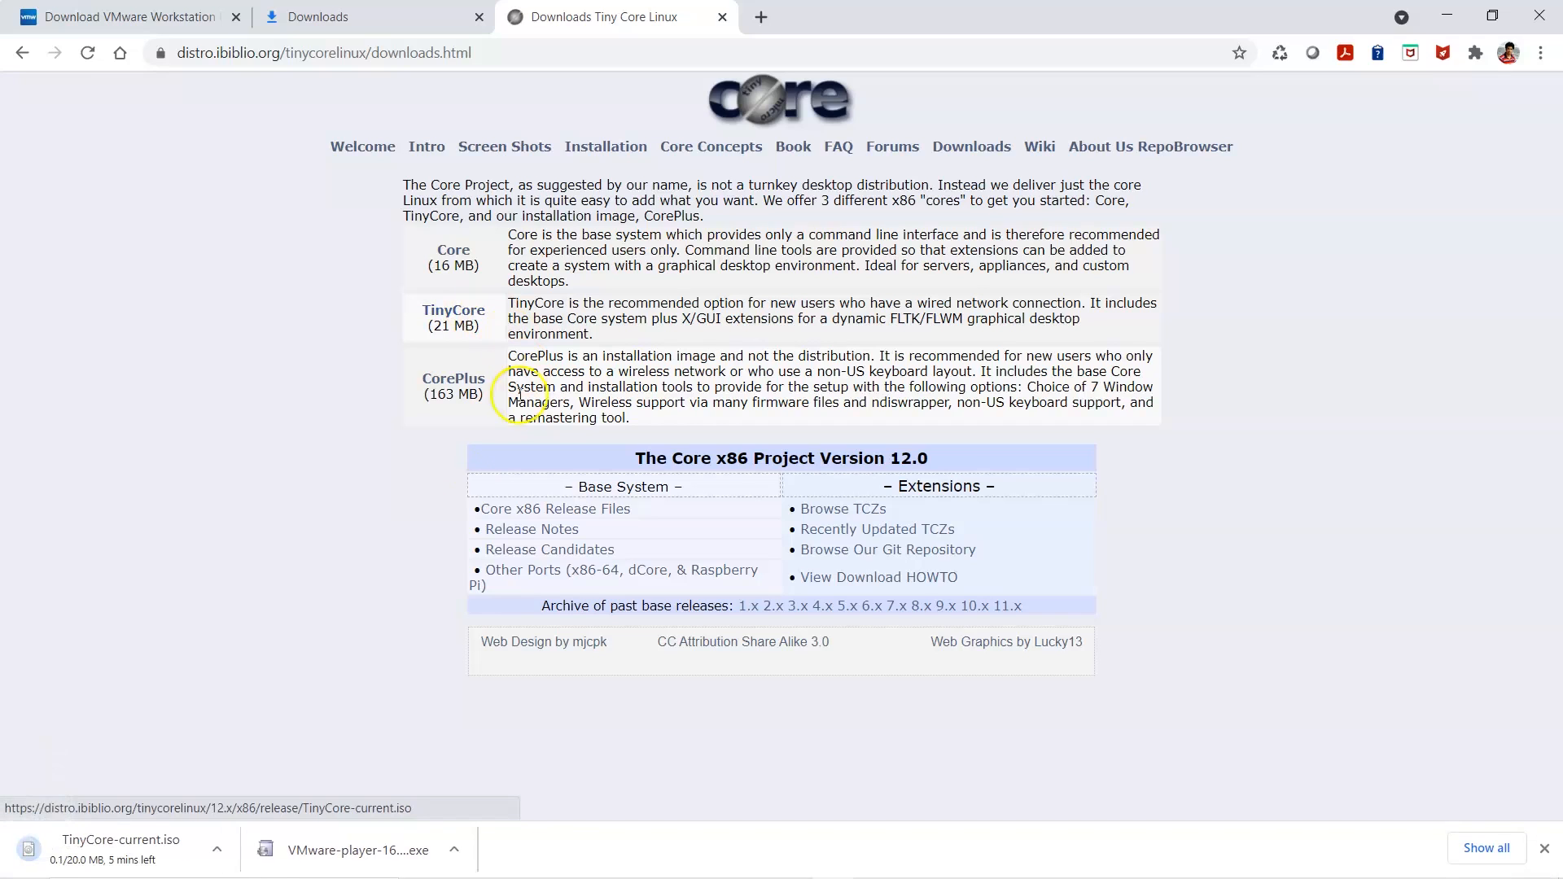
click(445, 20)
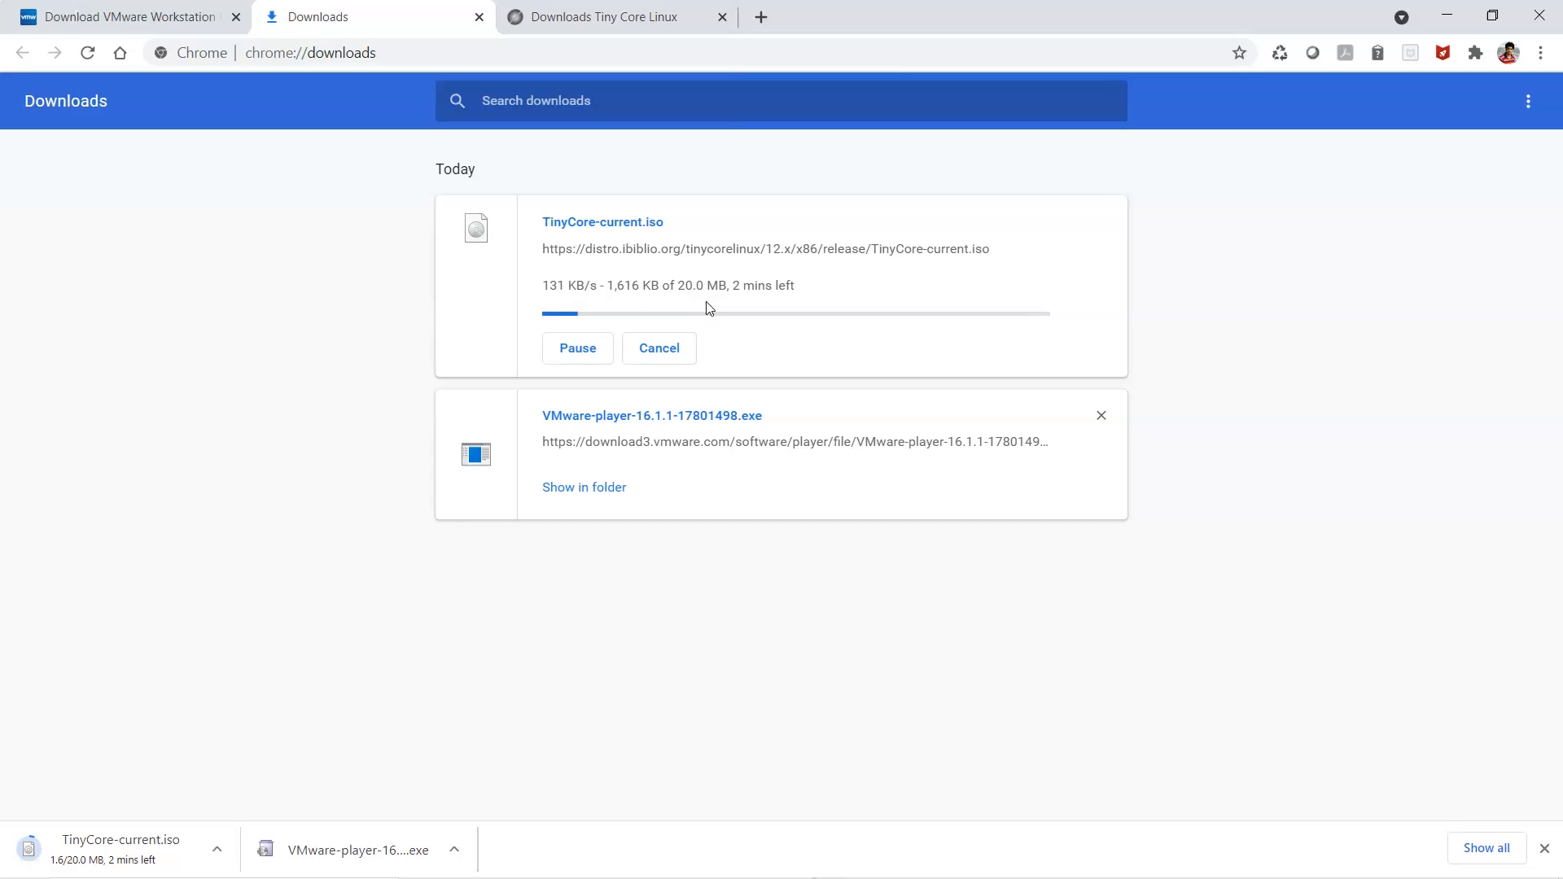
click(701, 293)
click(196, 345)
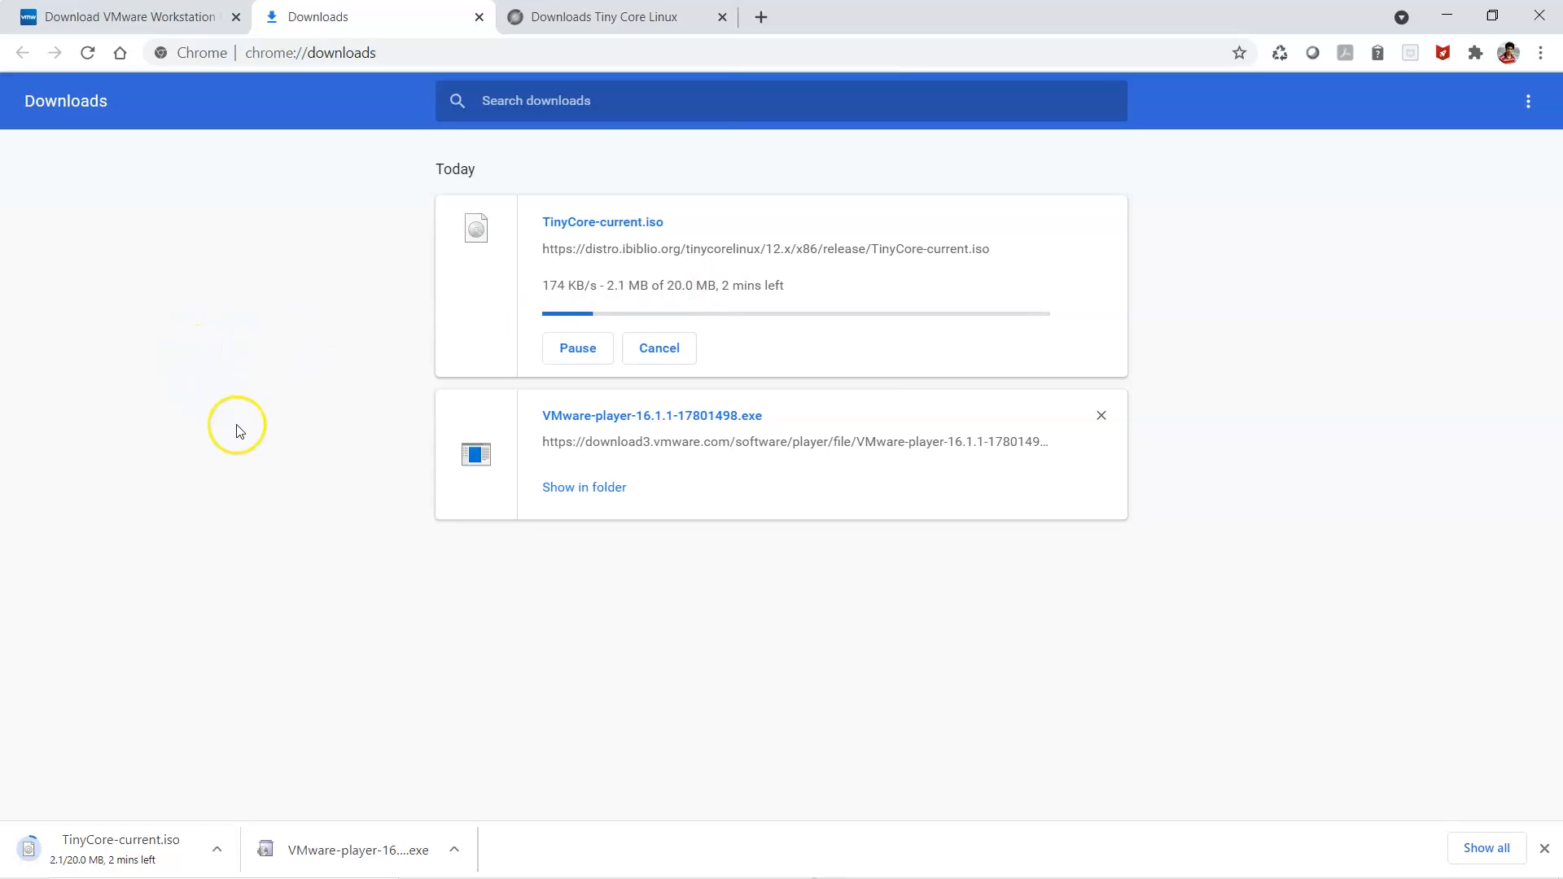
- Launch VMware Workstation 16 Player, choose free non-commercial use, and maximize its window
click(28, 847)
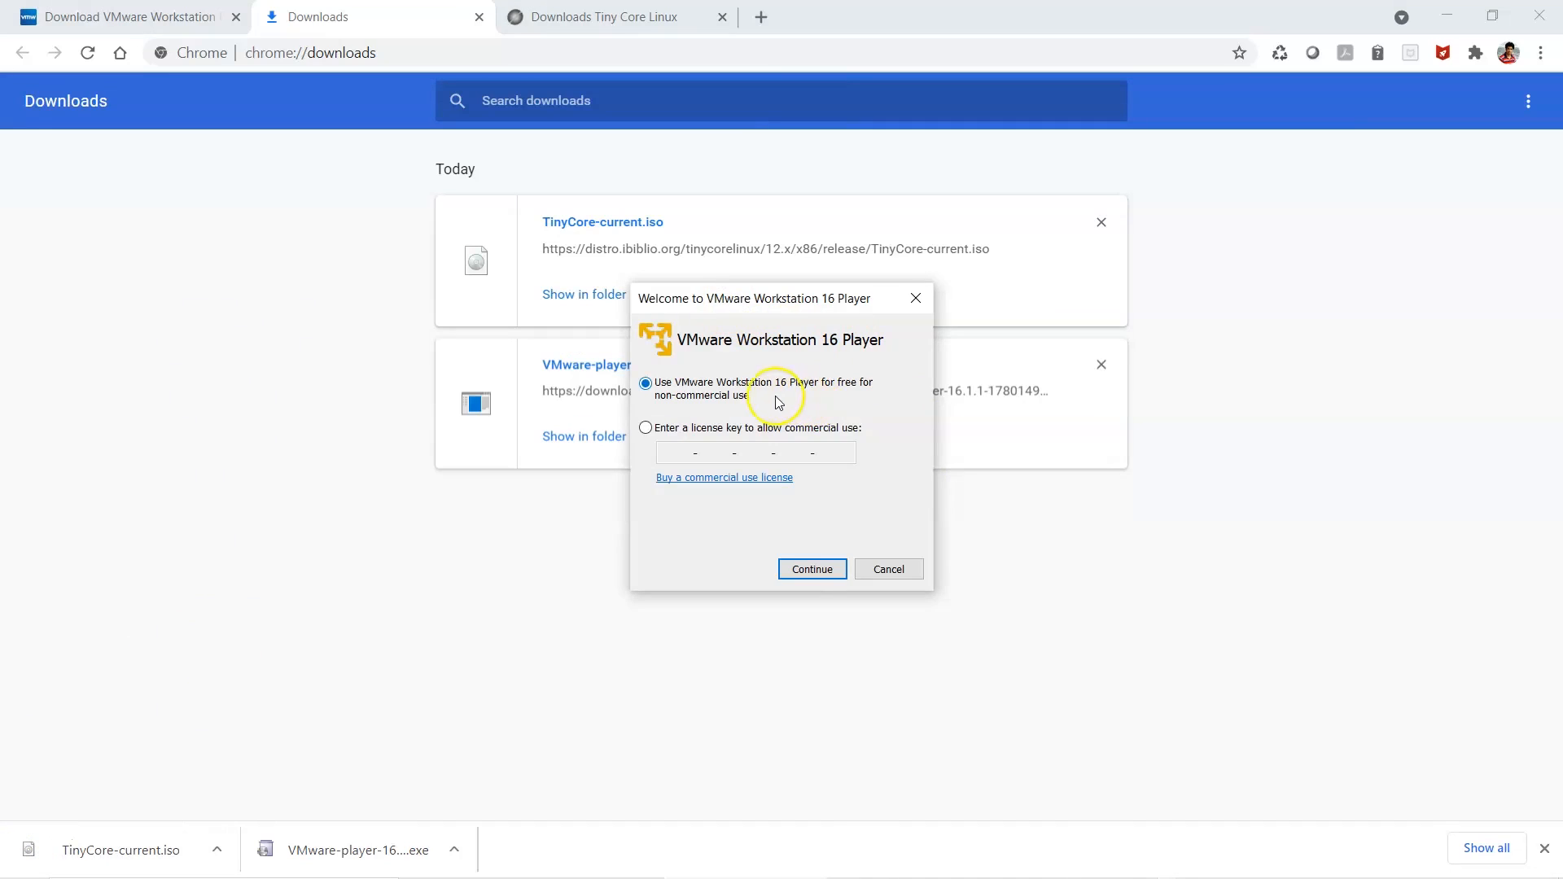
click(812, 569)
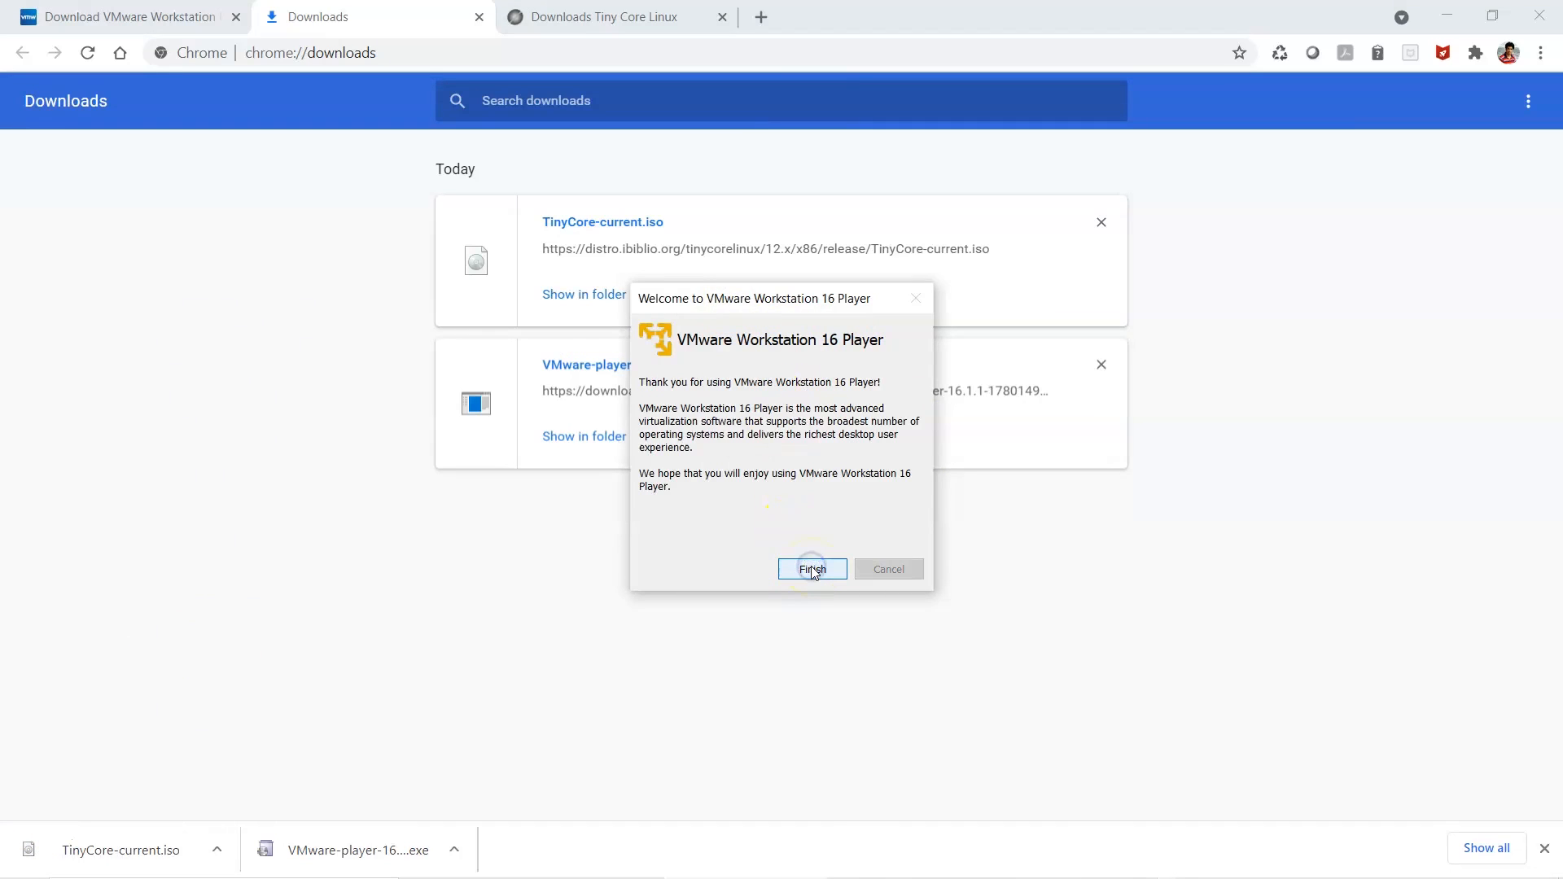
click(812, 569)
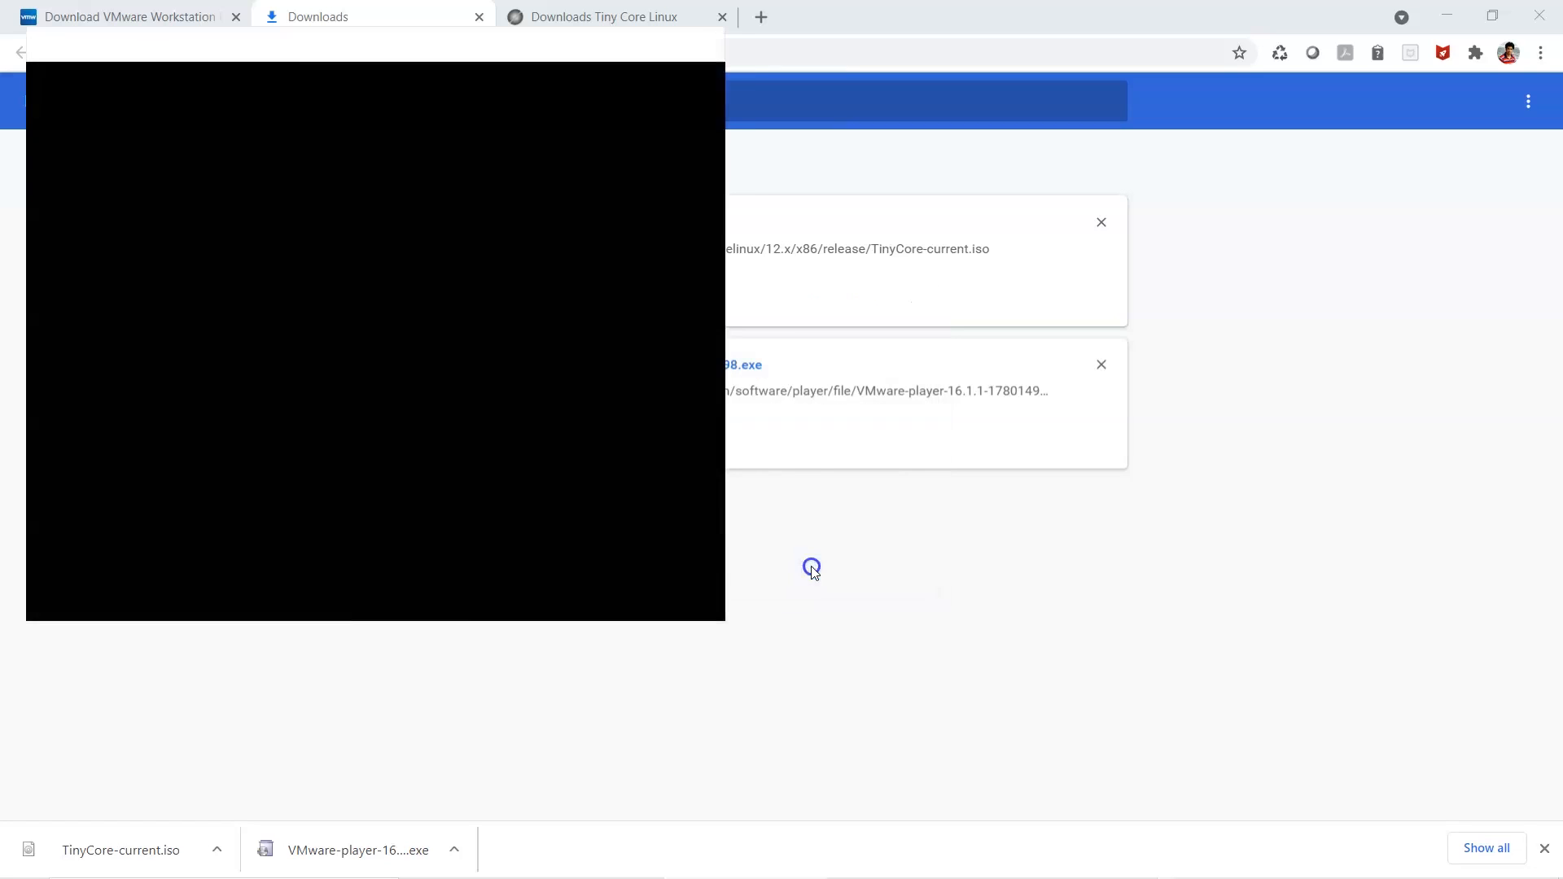
drag(286, 55, 774, 144)
double_click(774, 143)
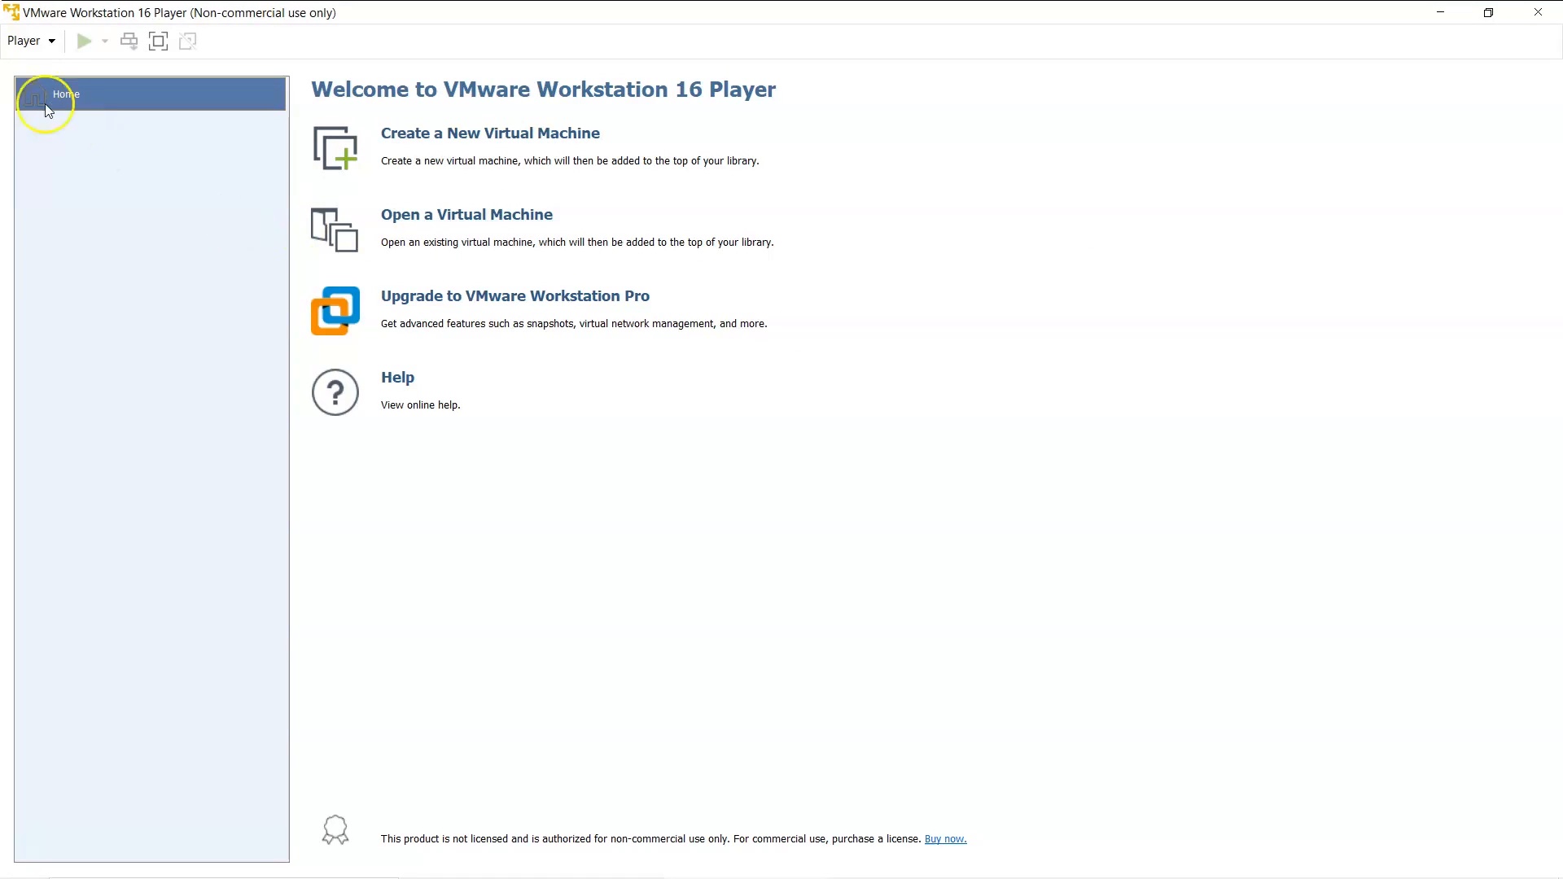
- Start a new virtual machine with TinyCore-current.iso from the Downloads folder as its installer disc image
click(39, 40)
mouse_move(47, 67)
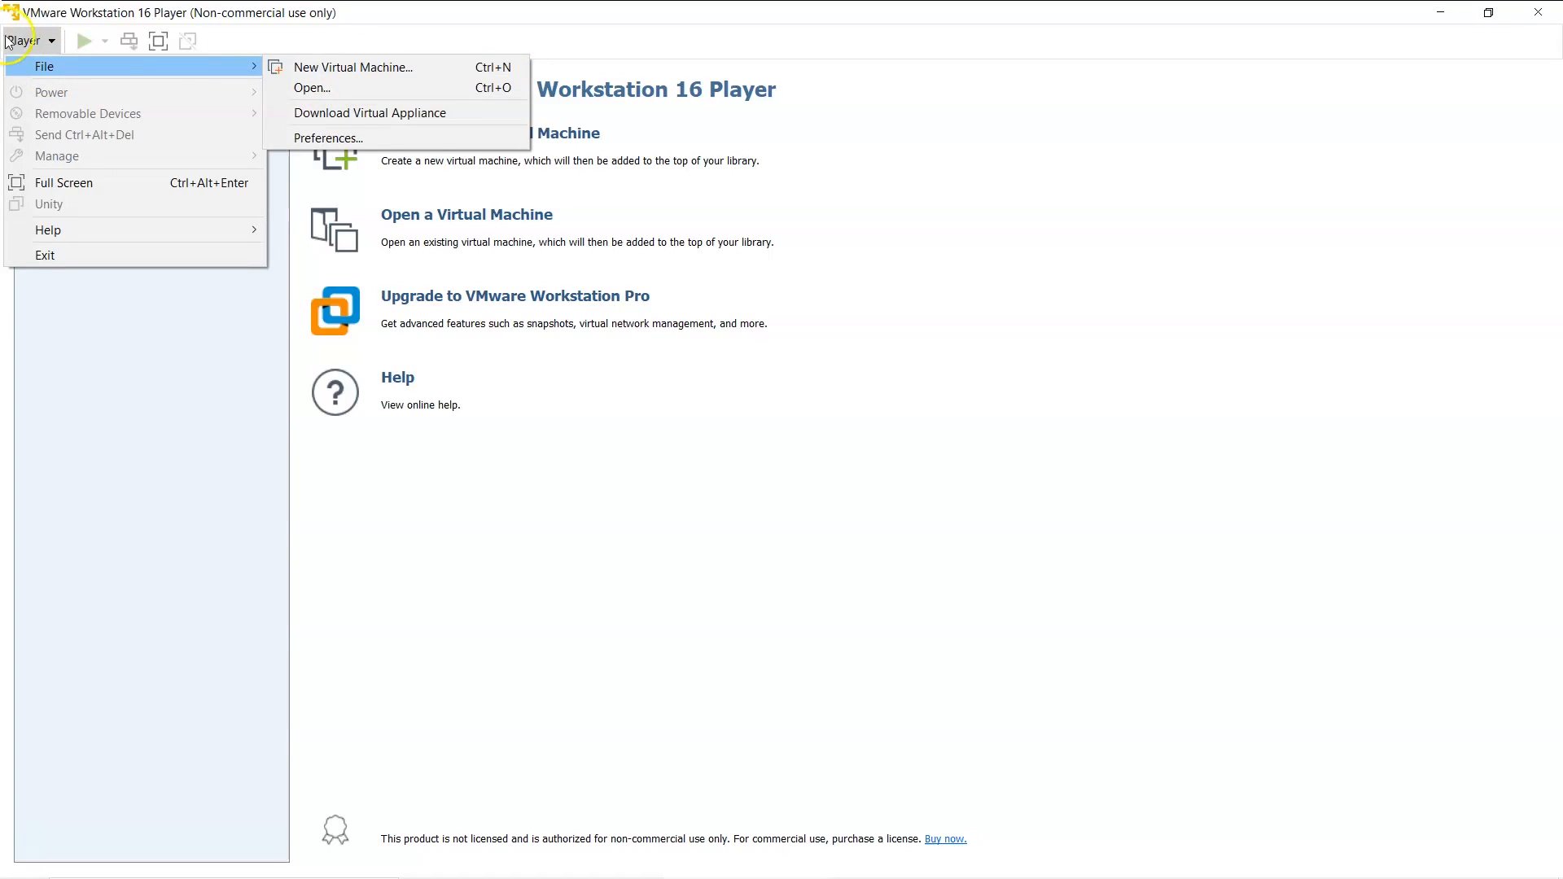
click(36, 70)
click(23, 42)
click(22, 42)
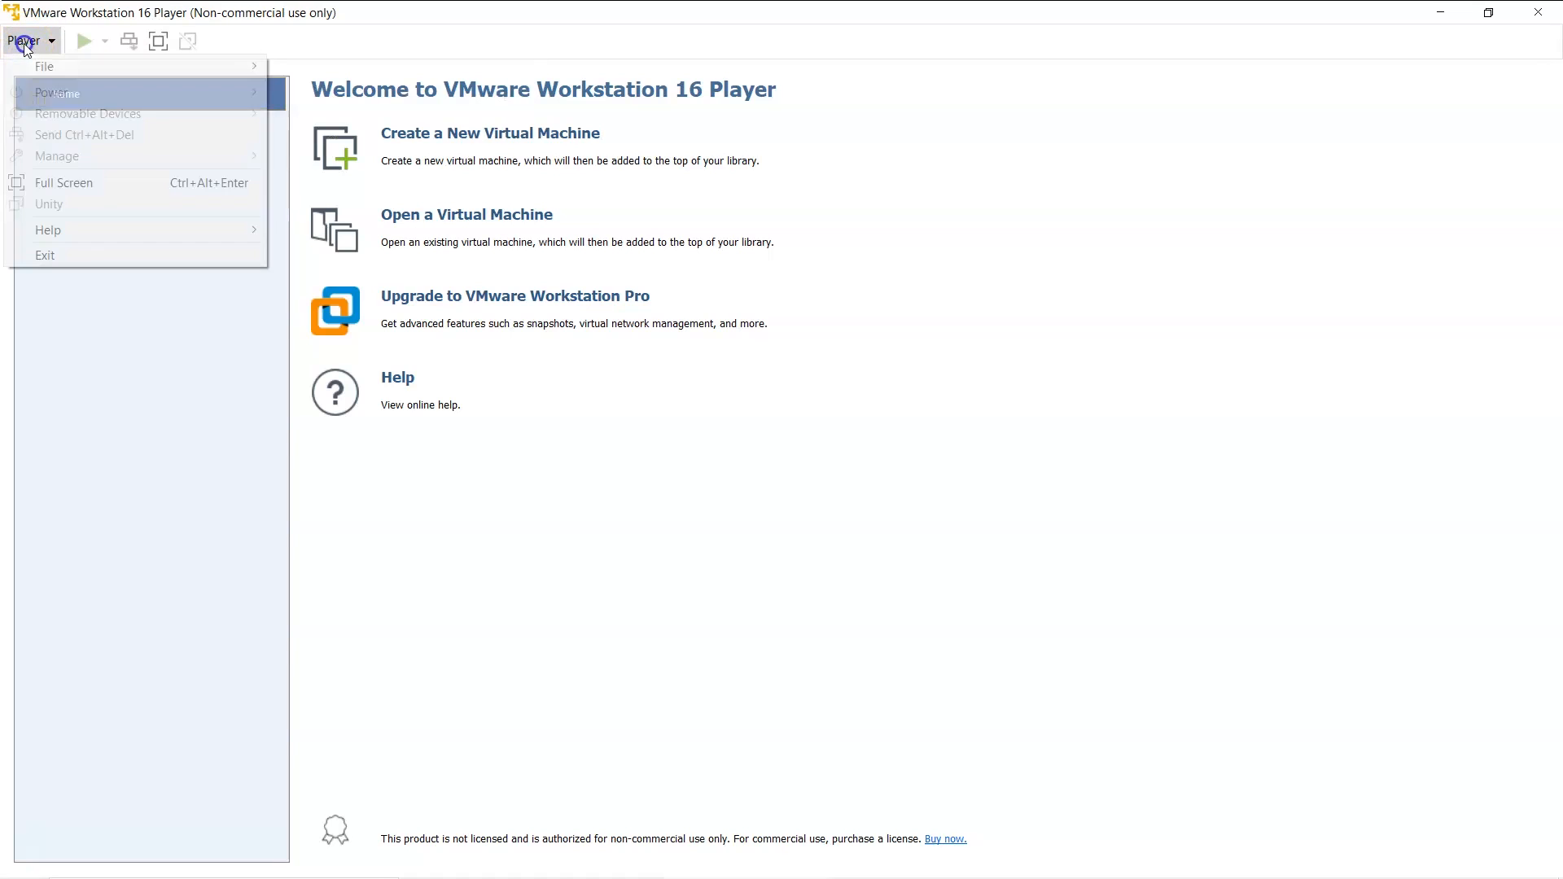
mouse_move(32, 68)
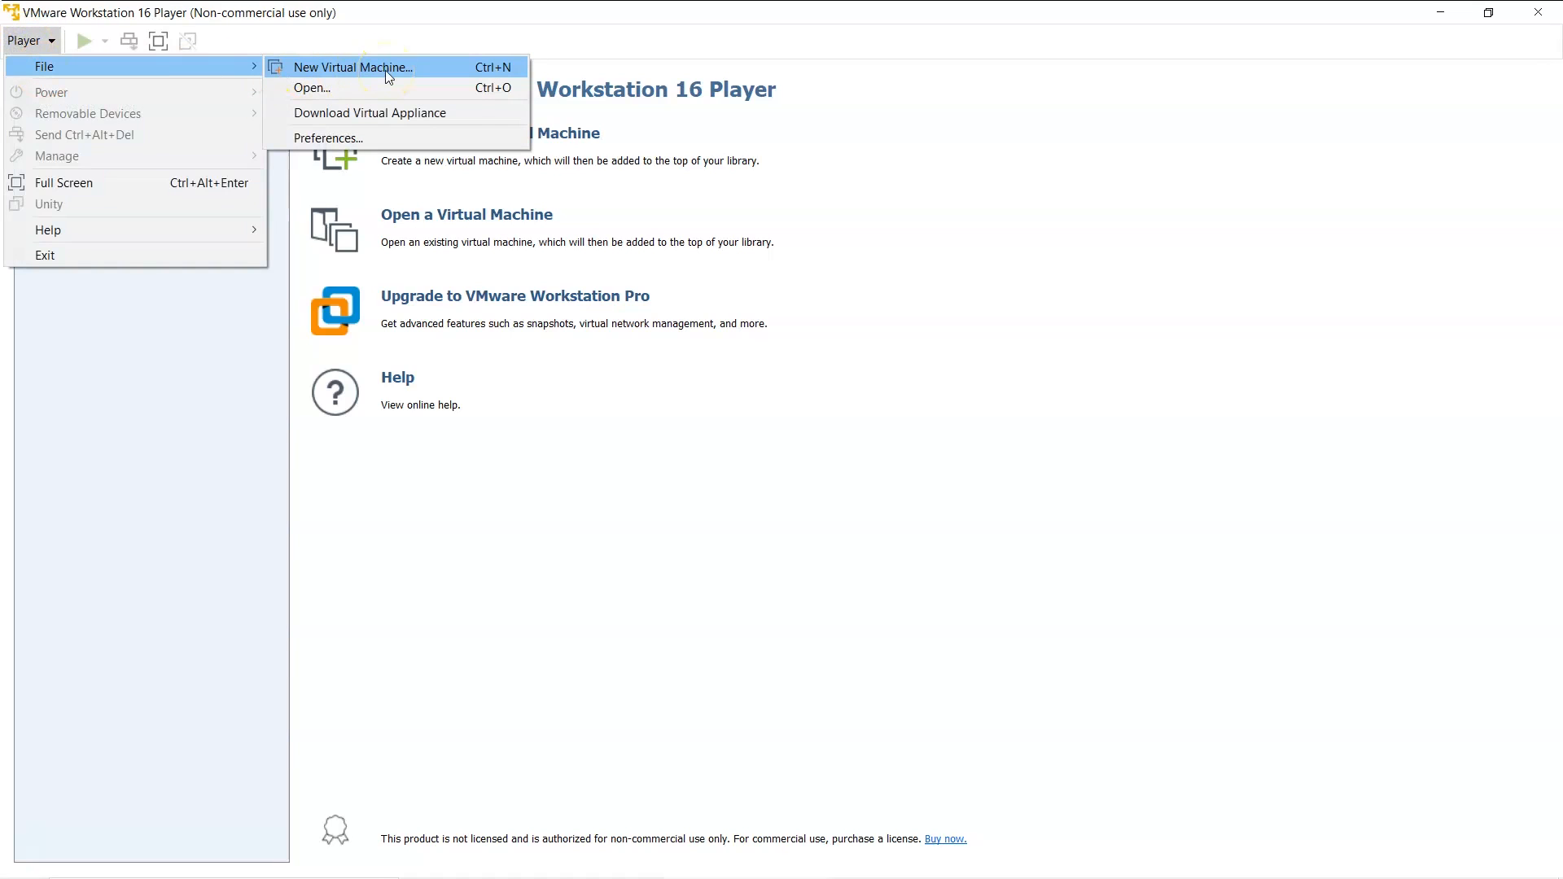
click(386, 73)
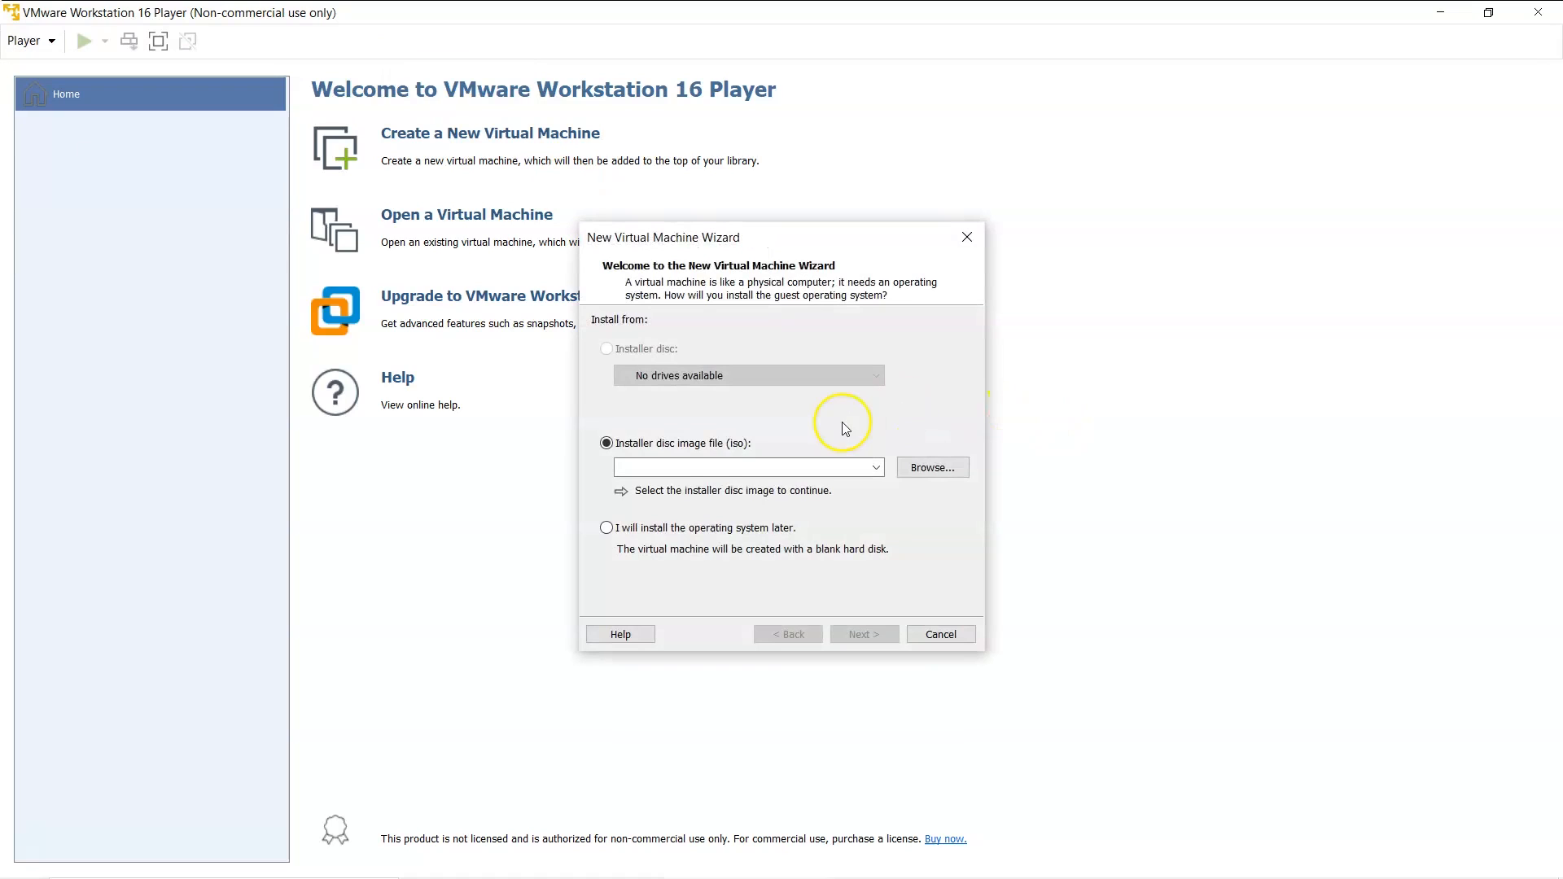
click(933, 469)
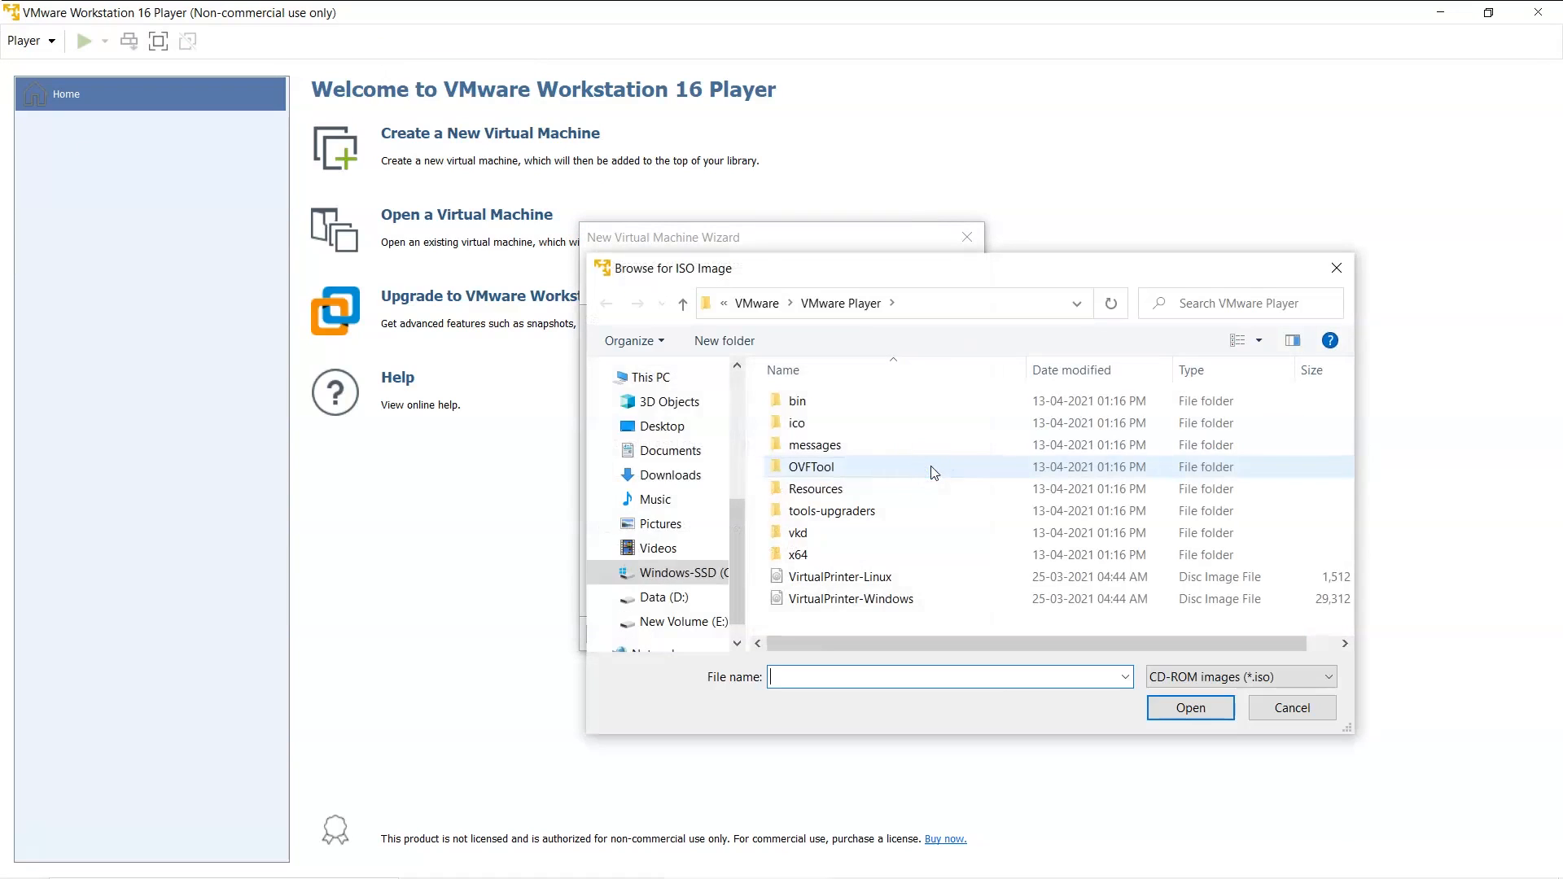
click(670, 475)
double_click(924, 409)
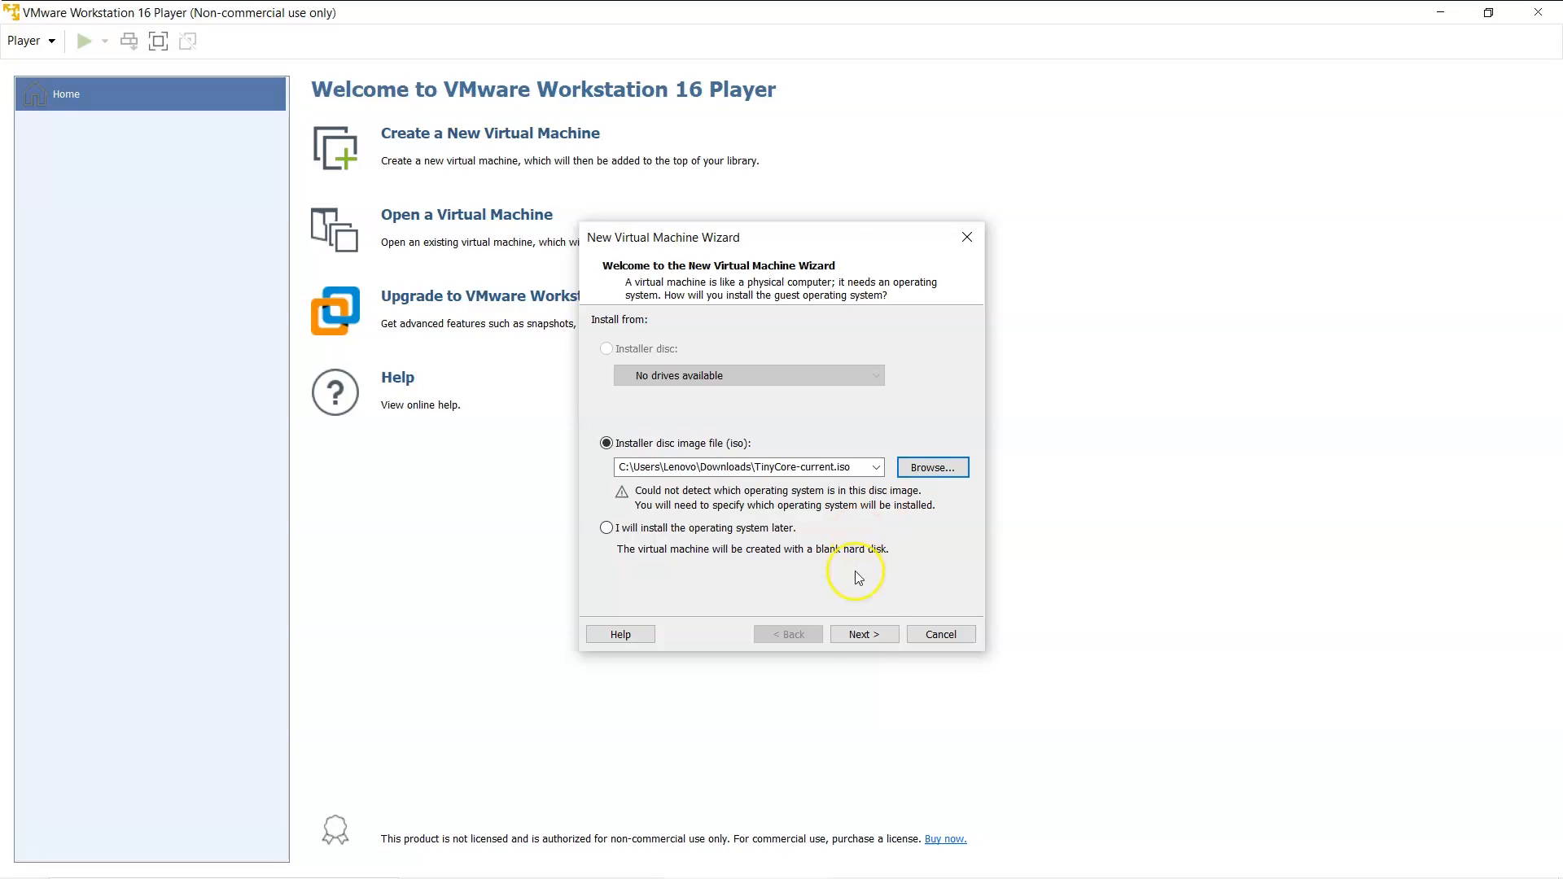
click(858, 637)
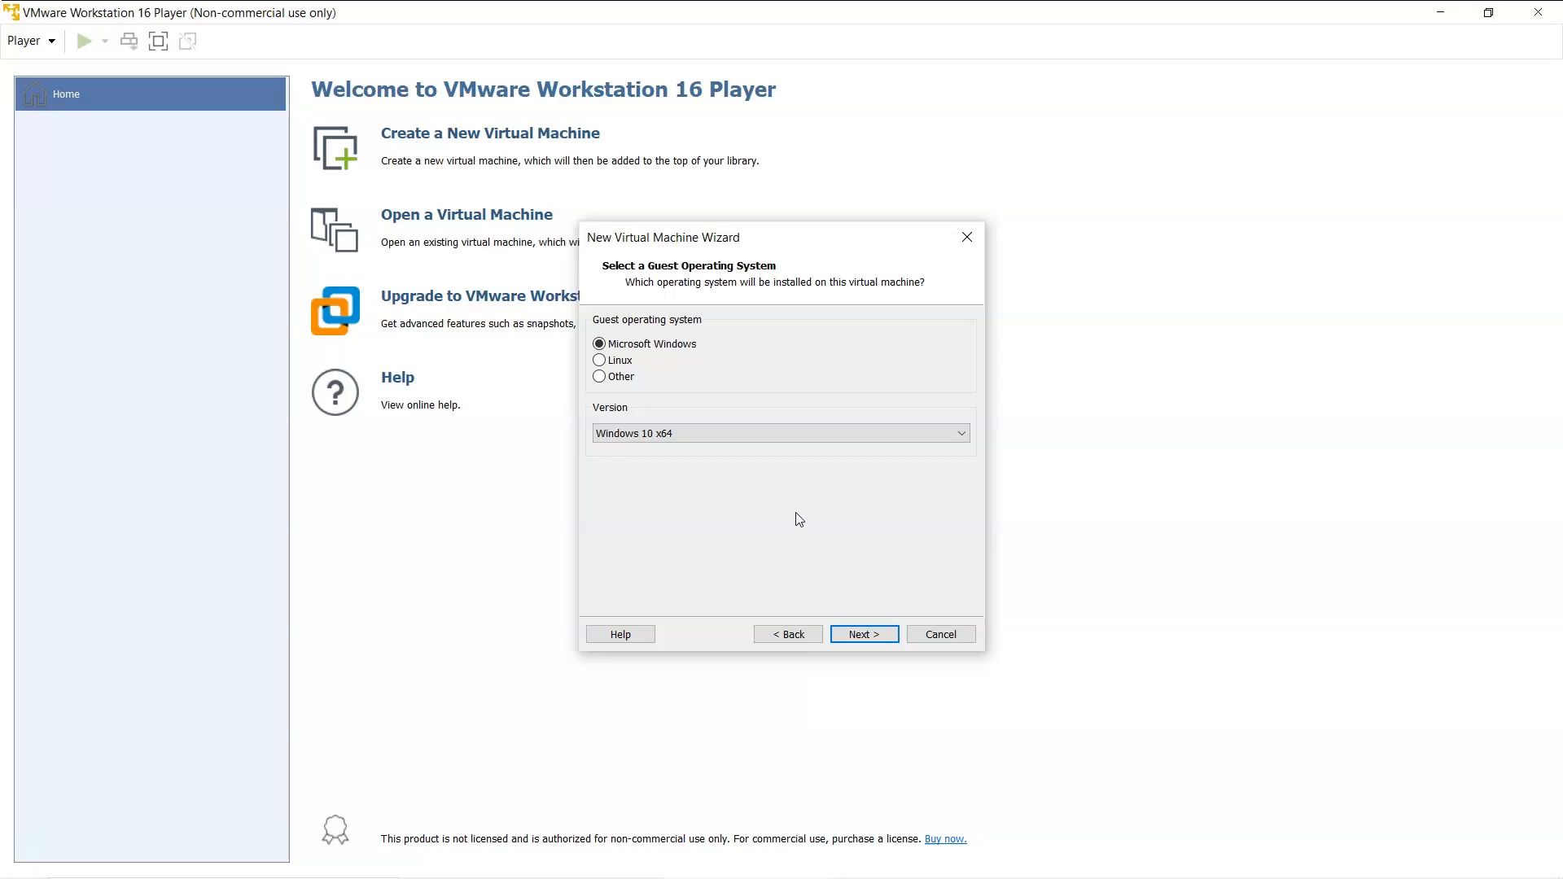
- Set the guest operating system to Linux with Ubuntu 64-bit as the version, and continue to naming the machine
click(615, 361)
click(708, 433)
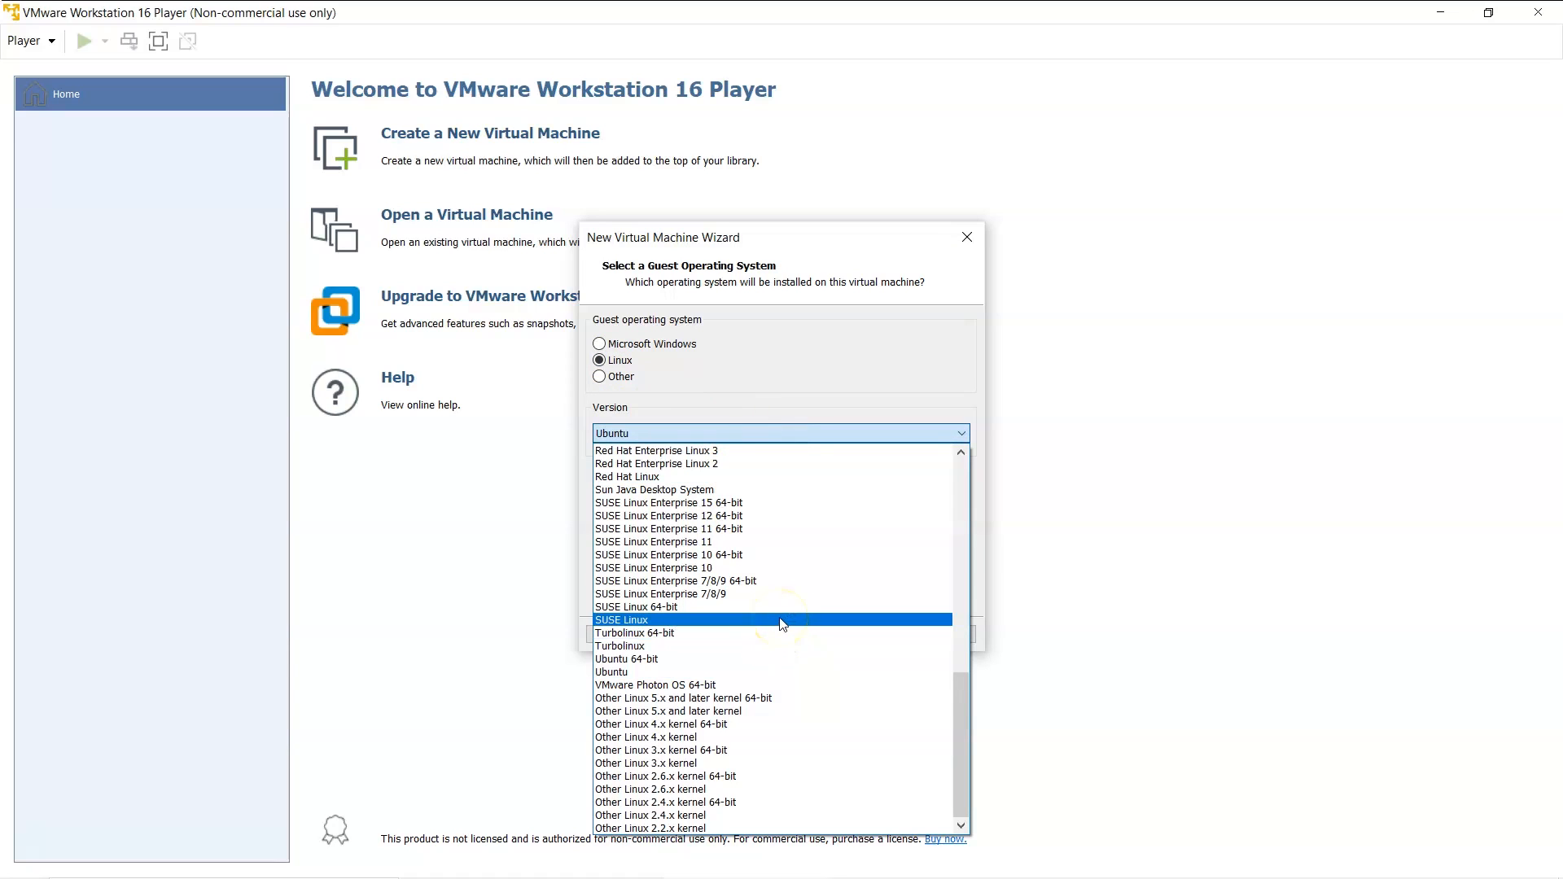
scroll(781, 623, up, 10)
scroll(783, 624, up, 5)
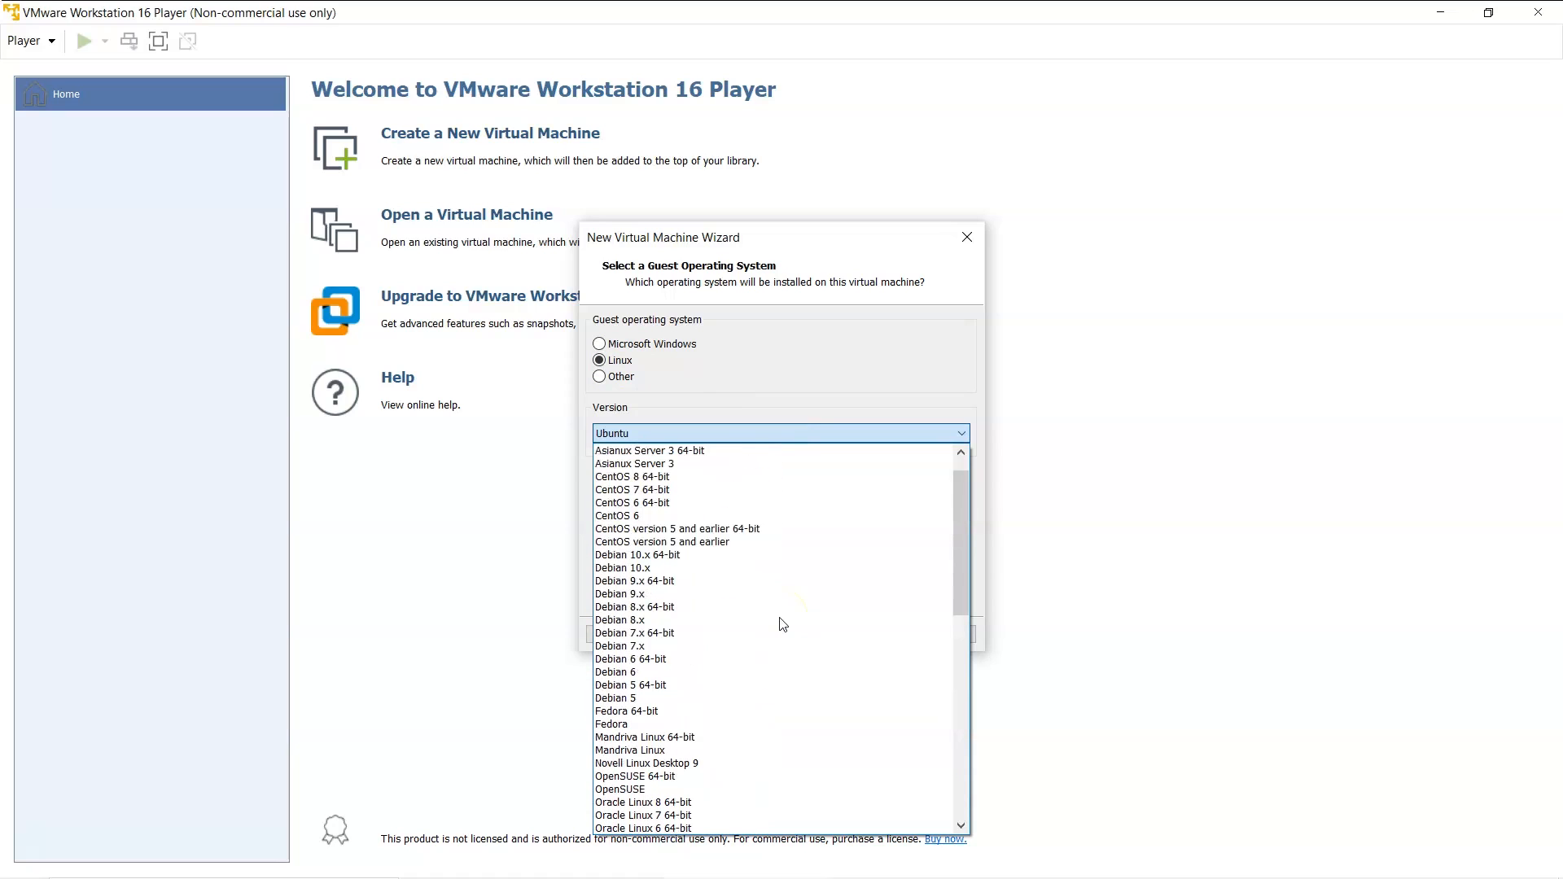
scroll(782, 624, up, 1)
scroll(782, 624, down, 4)
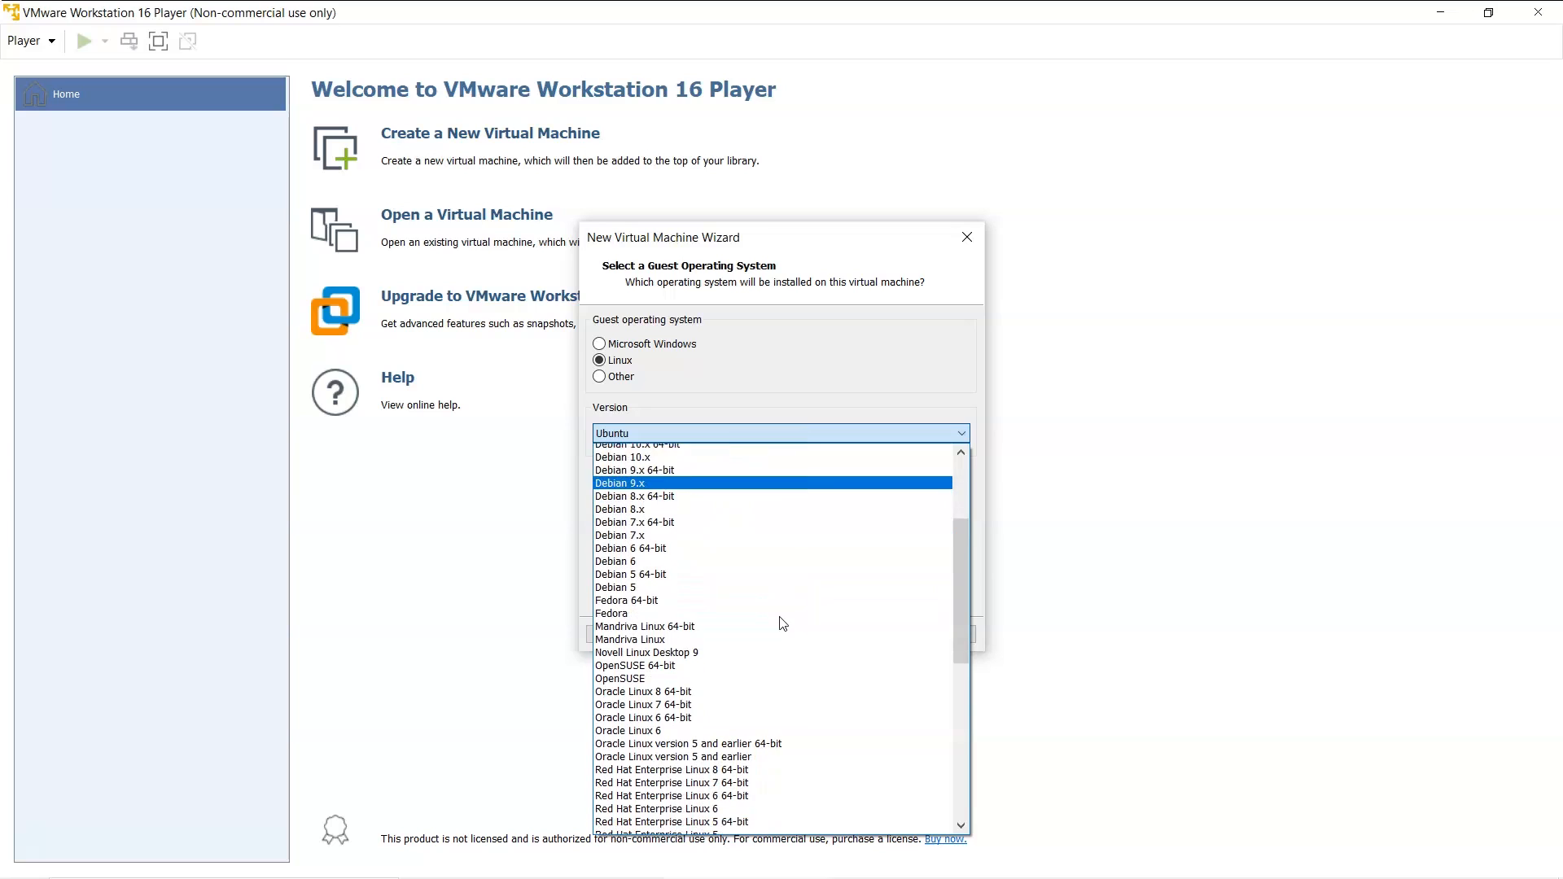
scroll(783, 623, down, 8)
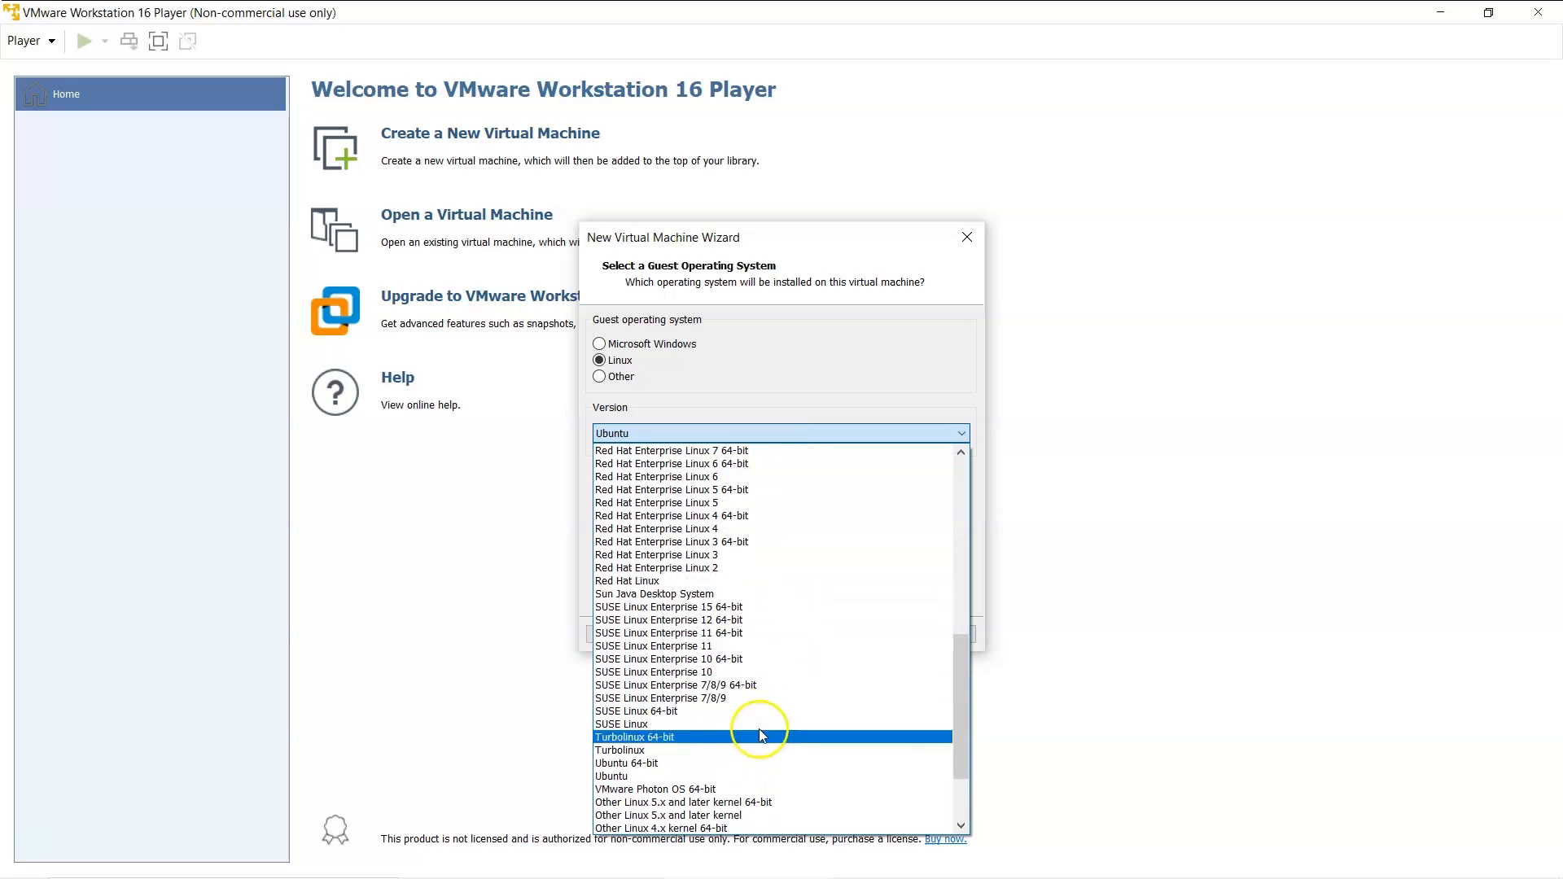
click(702, 763)
click(855, 635)
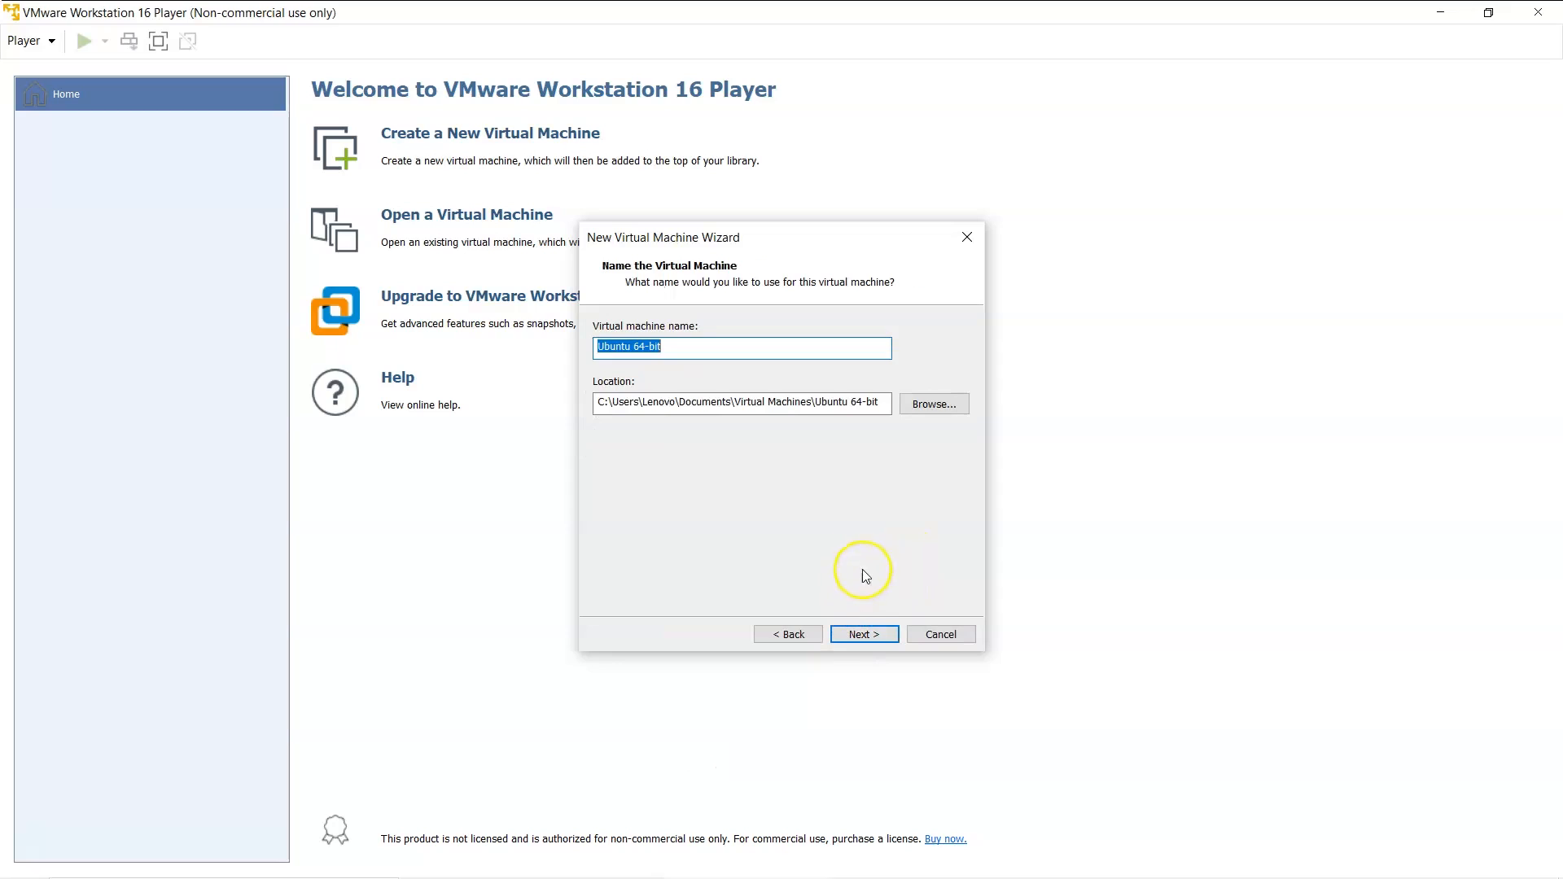
- Keep the default machine name and location, and store the 20 GB virtual disk as a single file
click(864, 635)
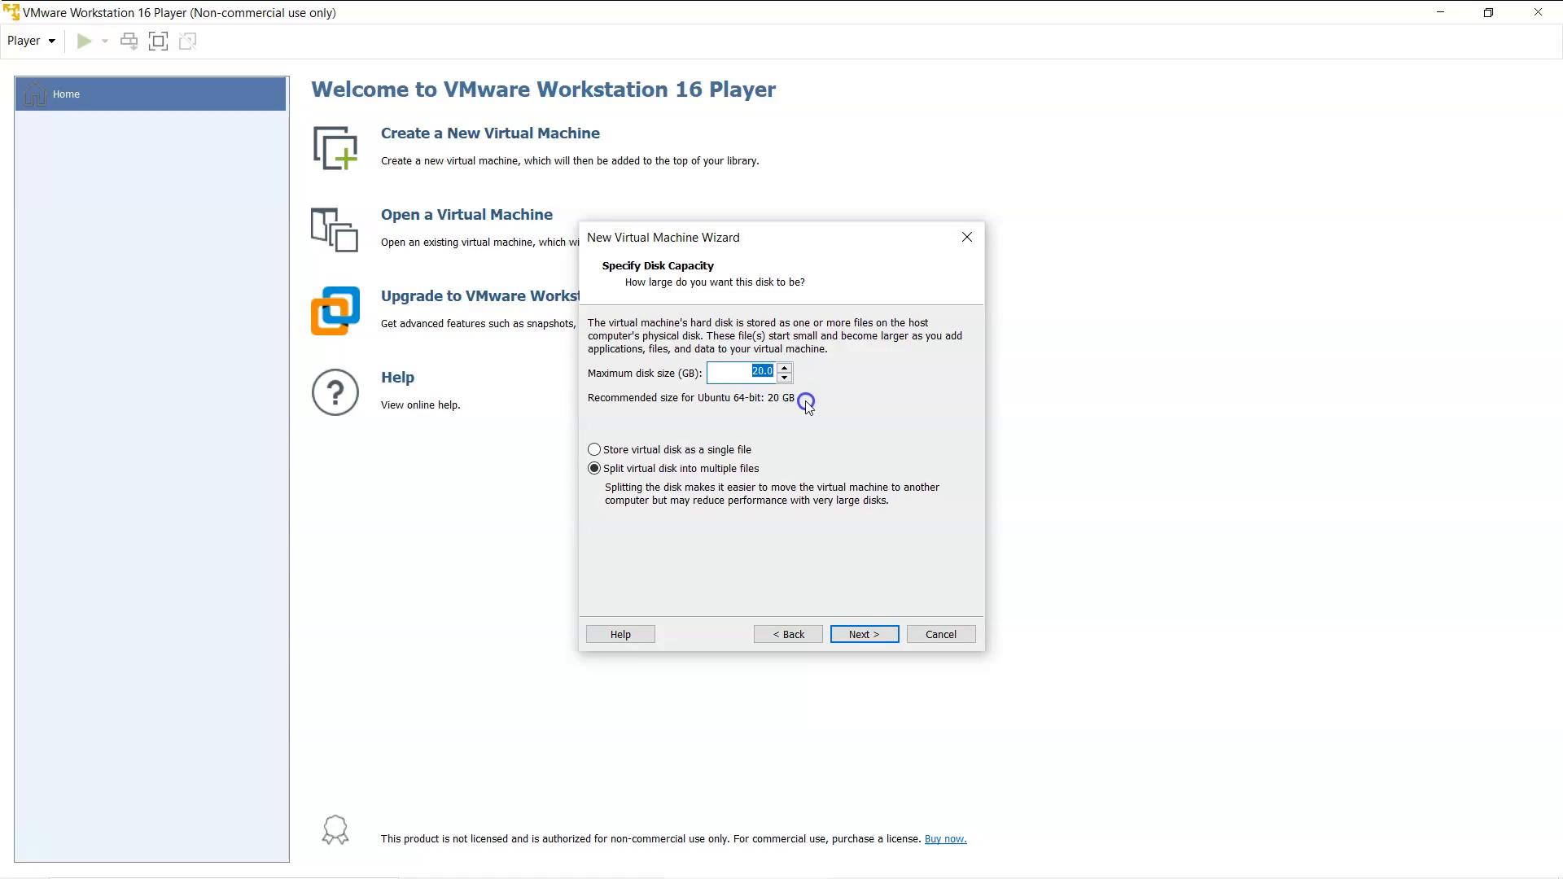
click(721, 450)
click(849, 586)
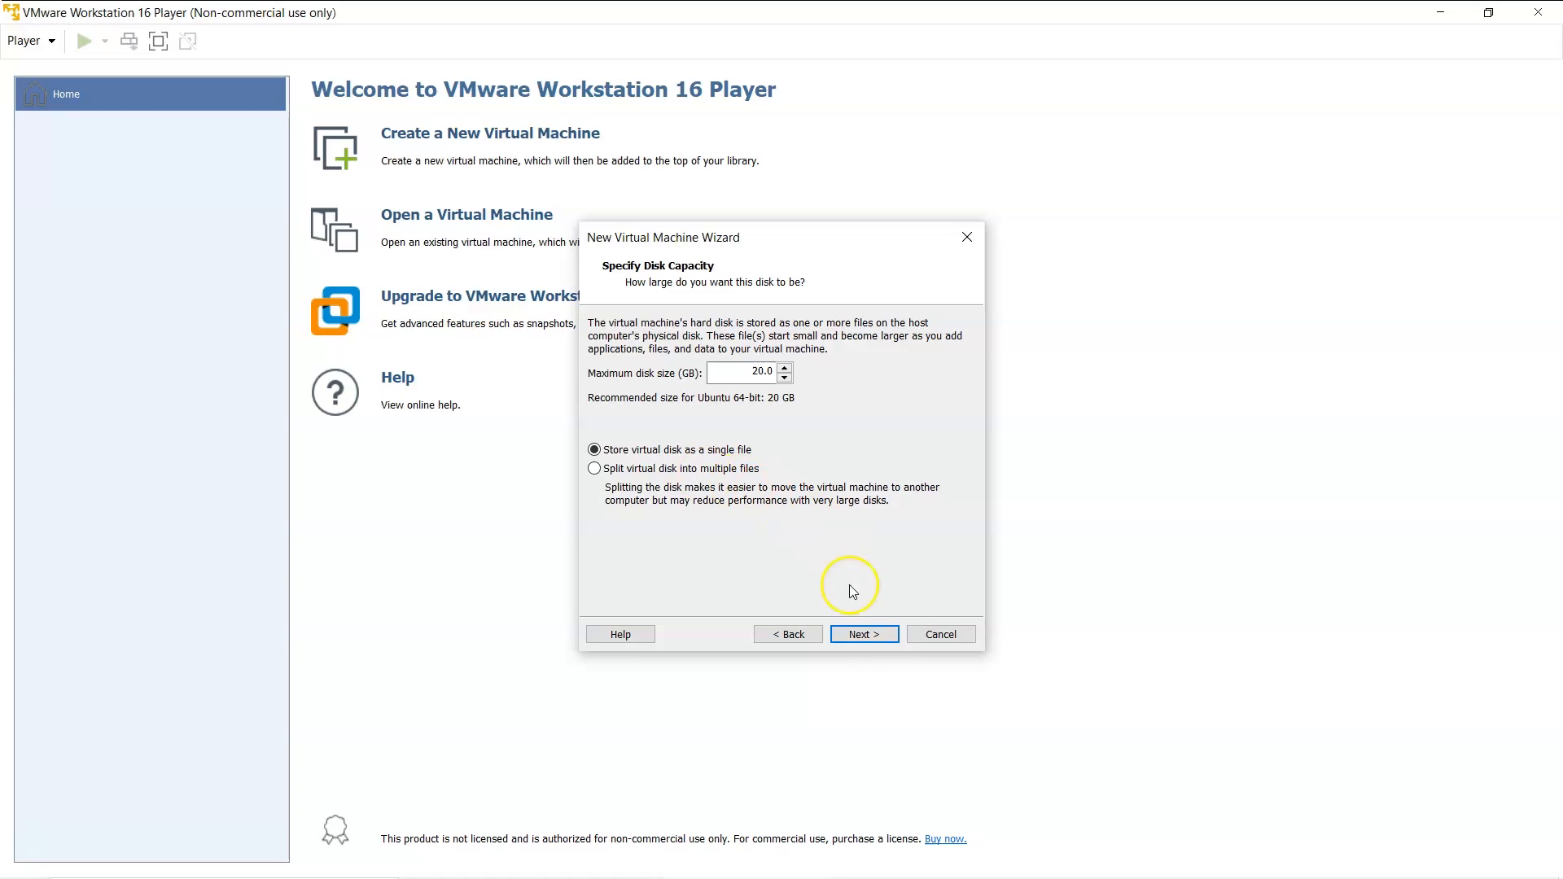
click(865, 635)
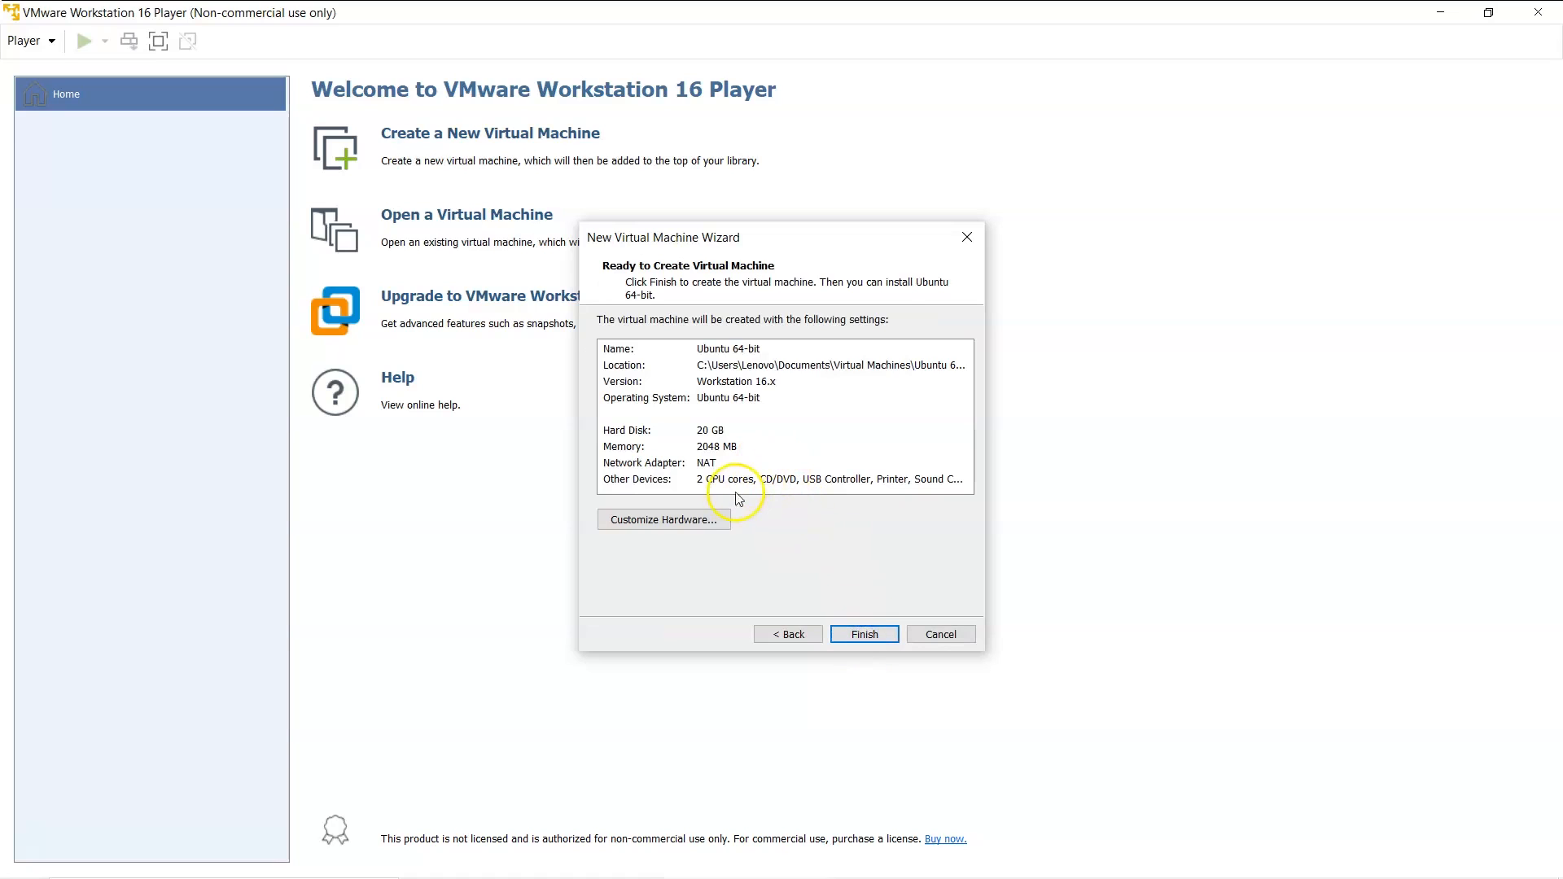
- Open the hardware customization and review the memory, processor core choices and CD/DVD settings
click(687, 518)
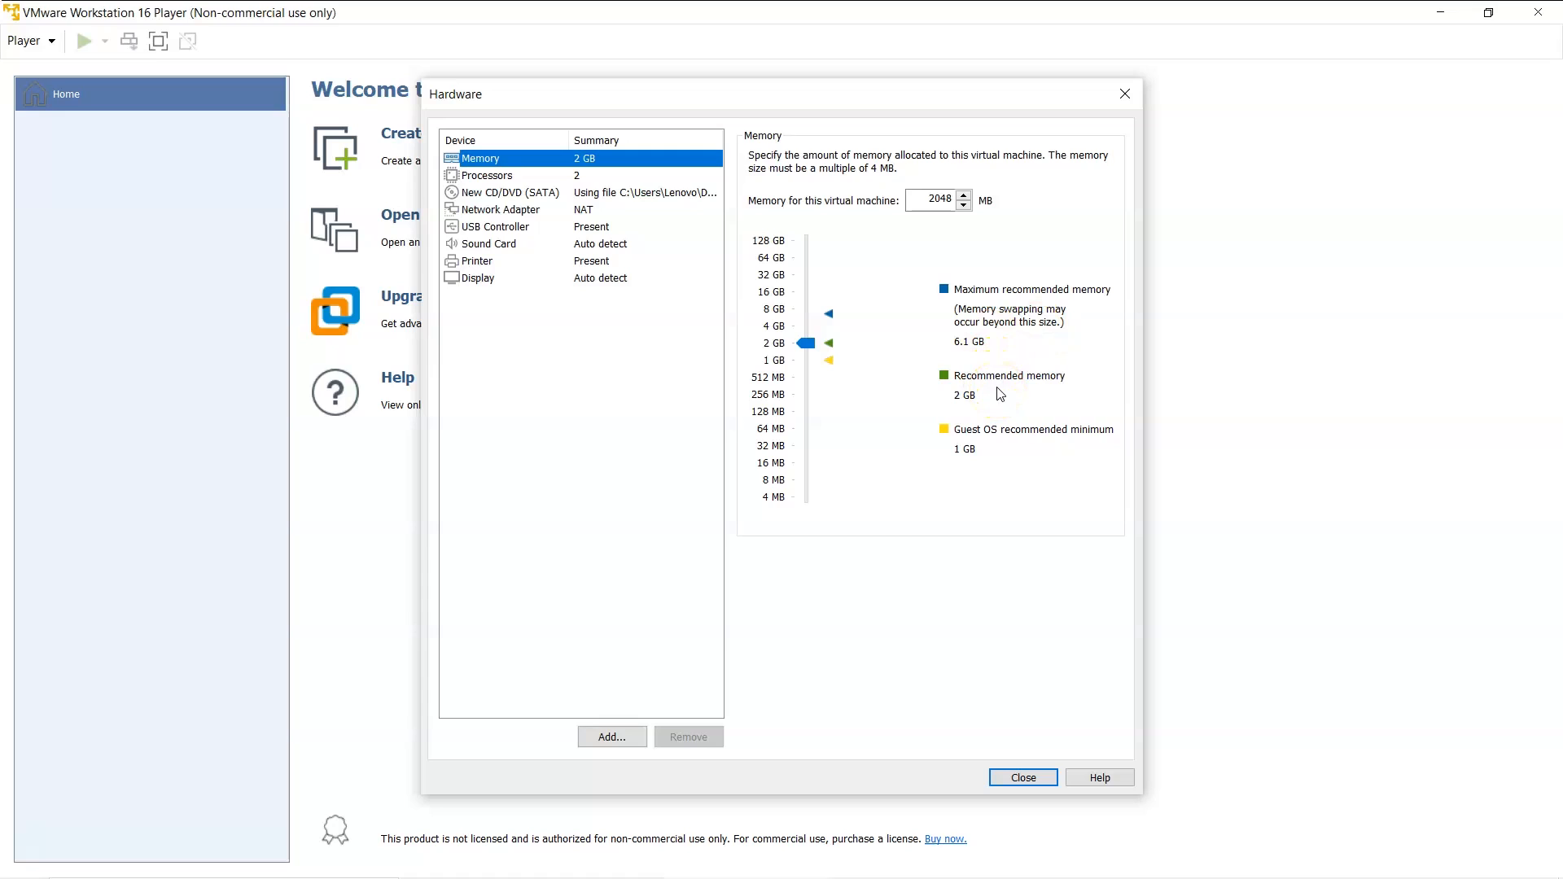
click(557, 175)
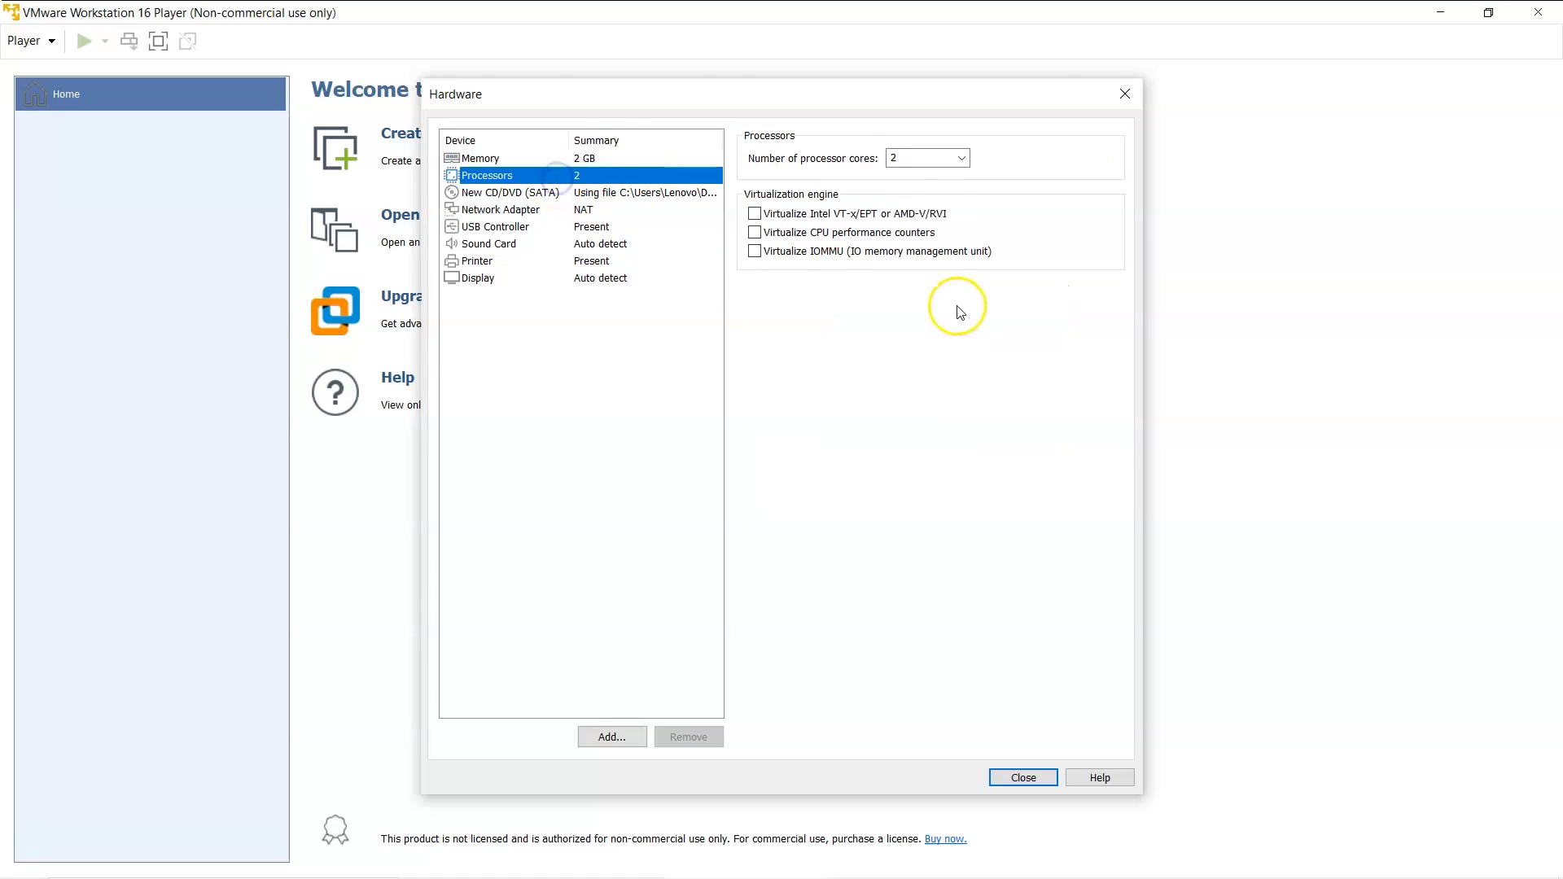
click(962, 158)
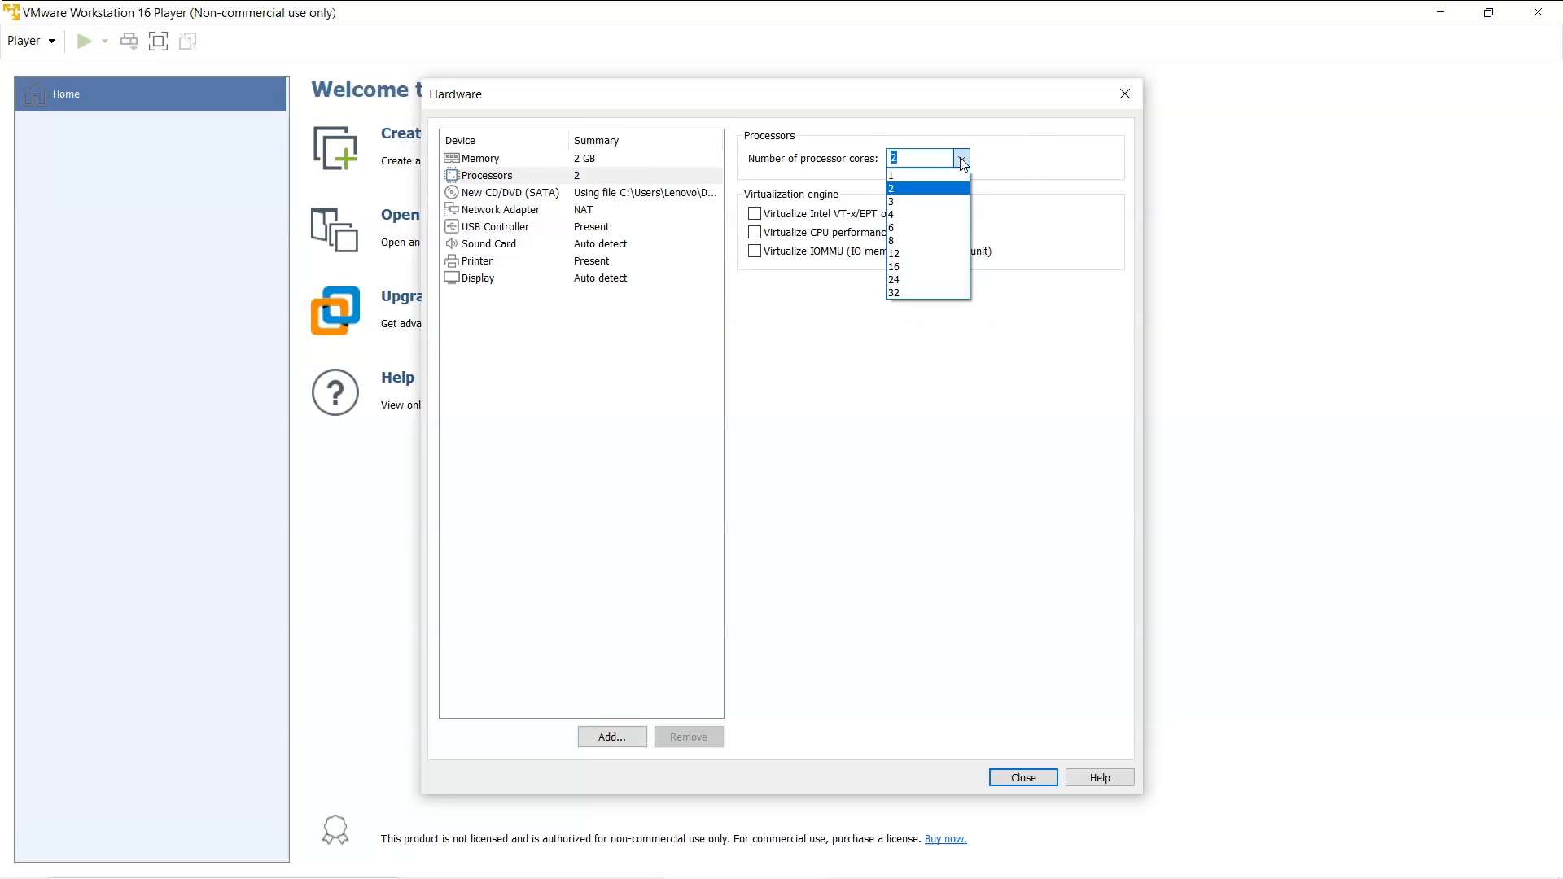
click(1031, 162)
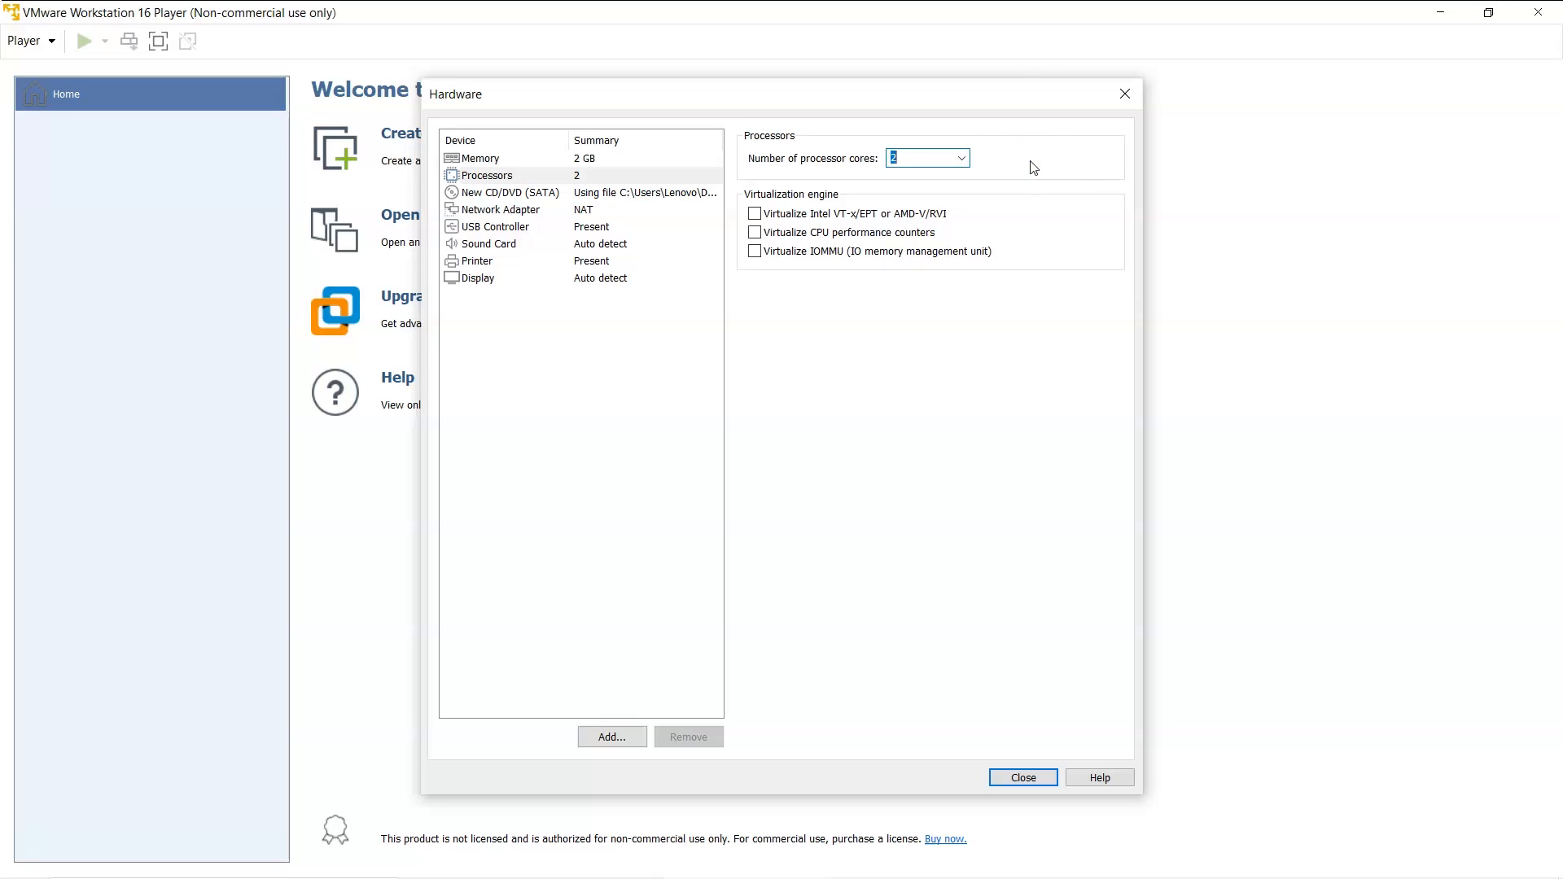
click(961, 159)
click(1035, 173)
click(586, 193)
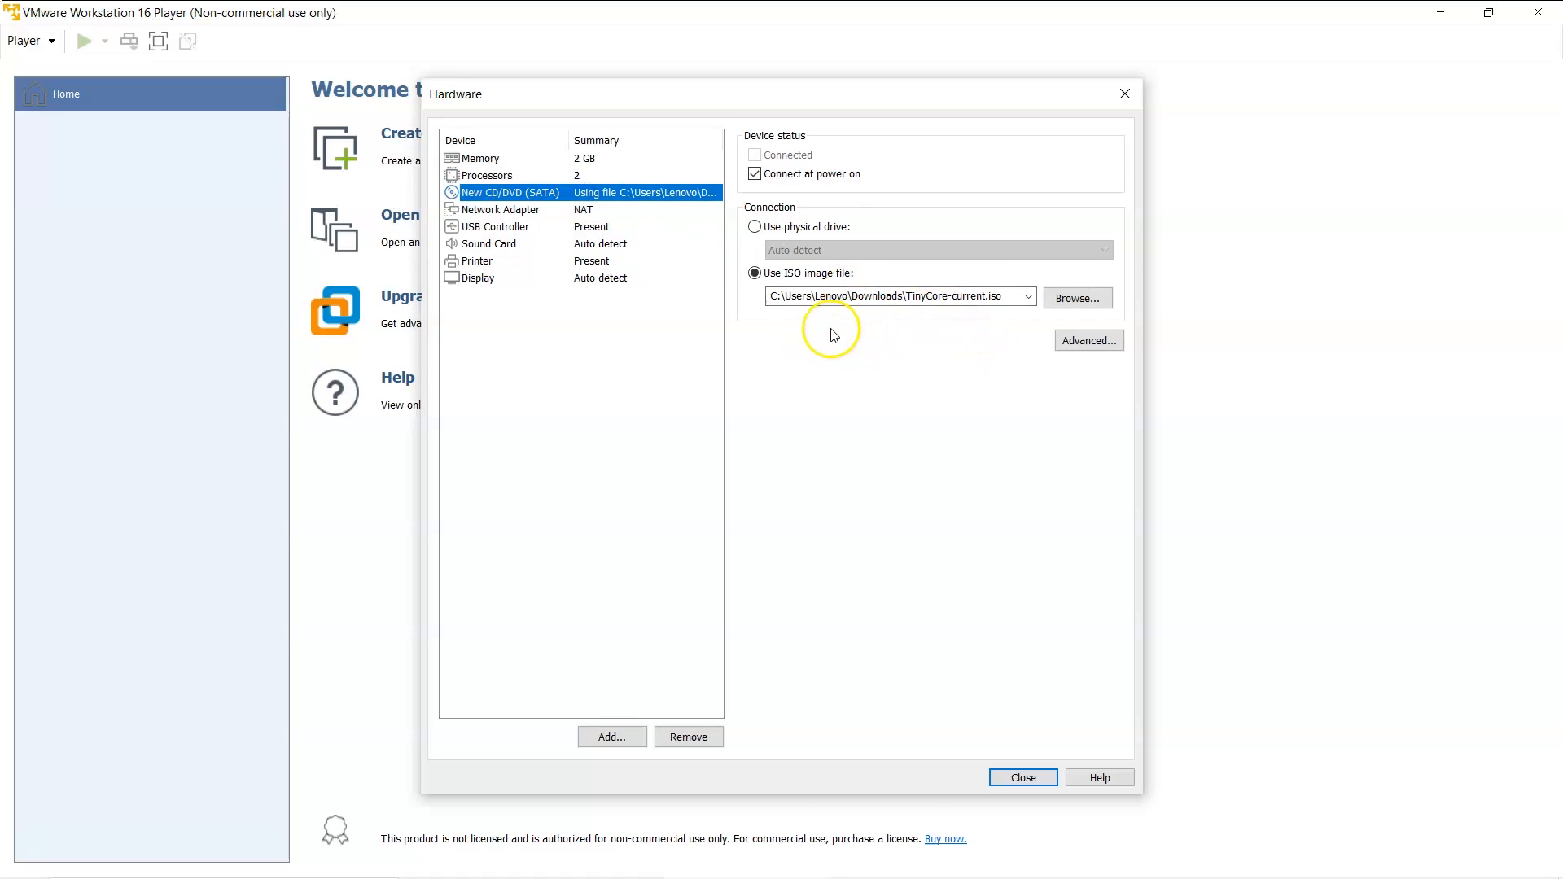
- Set the network adapter to a bridged connection, check which hardware types can be added, and close the hardware customization
click(603, 210)
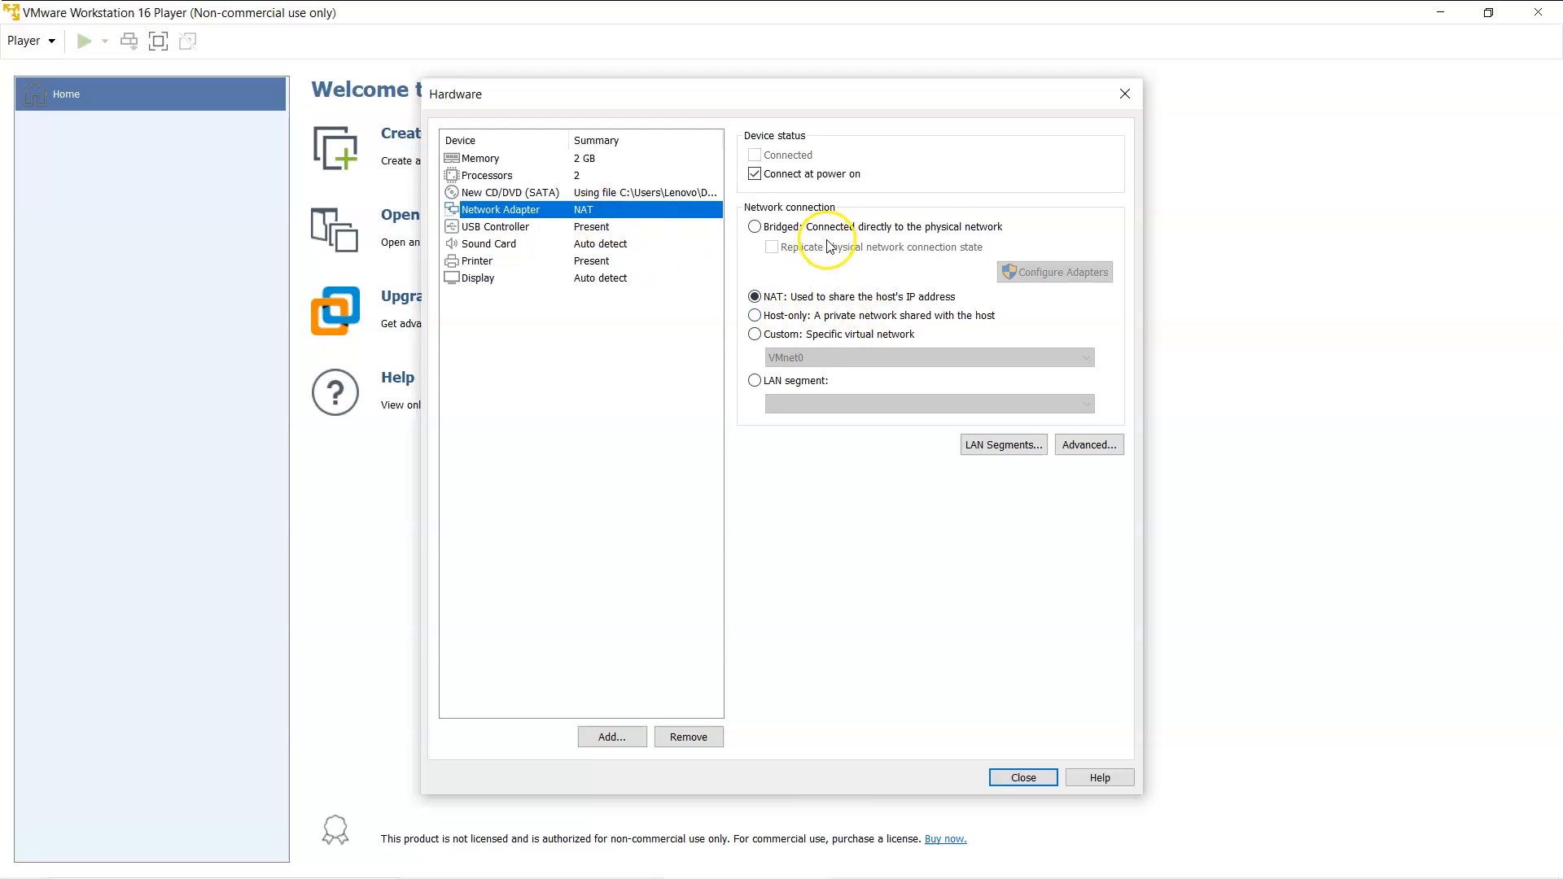
click(786, 228)
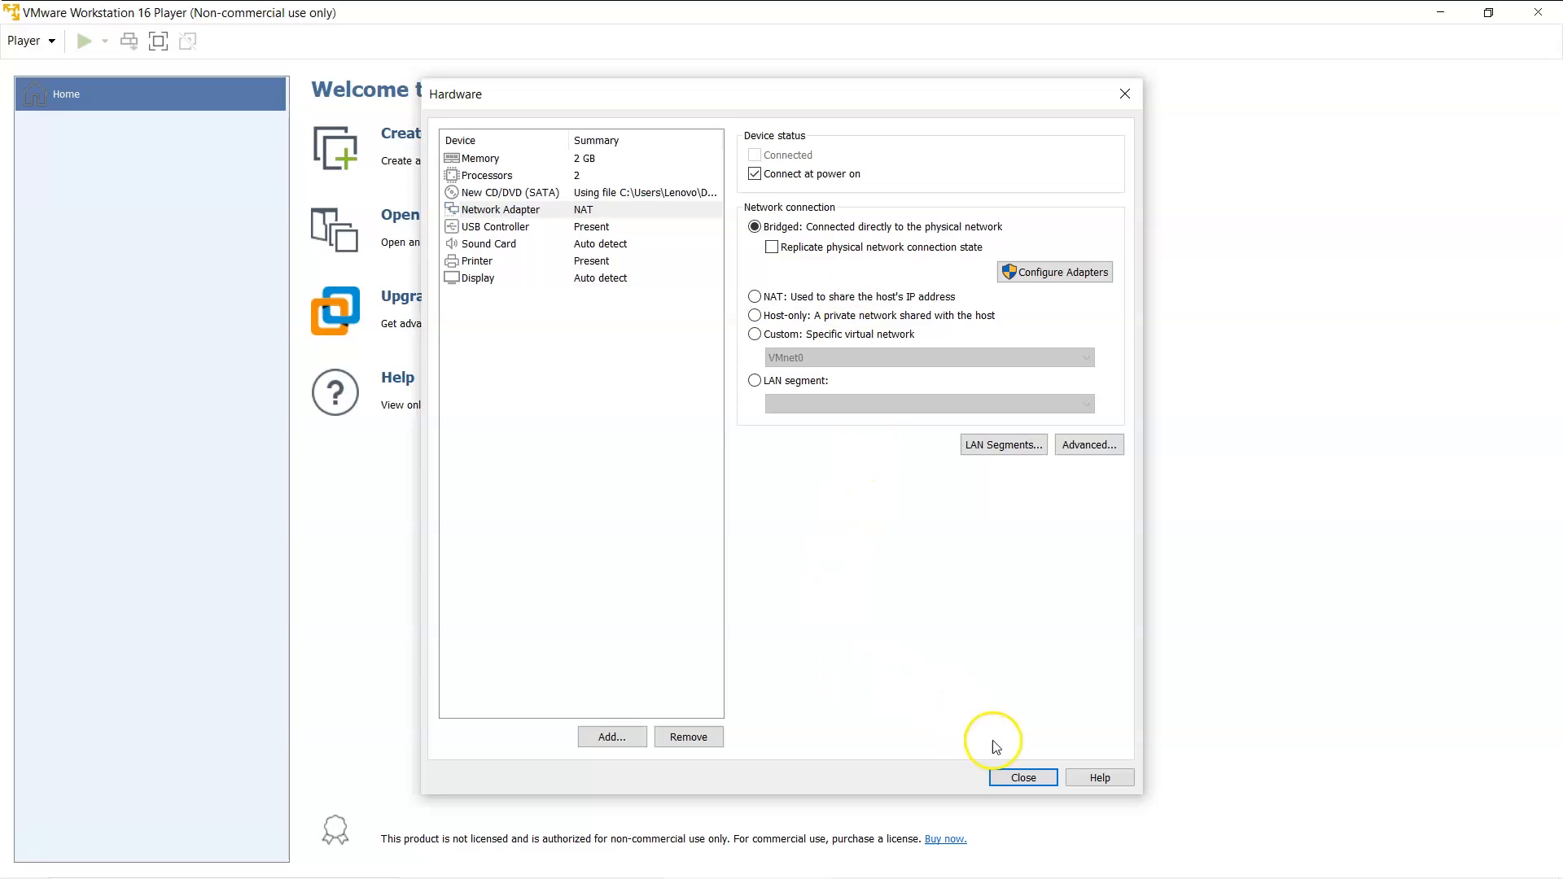
click(611, 737)
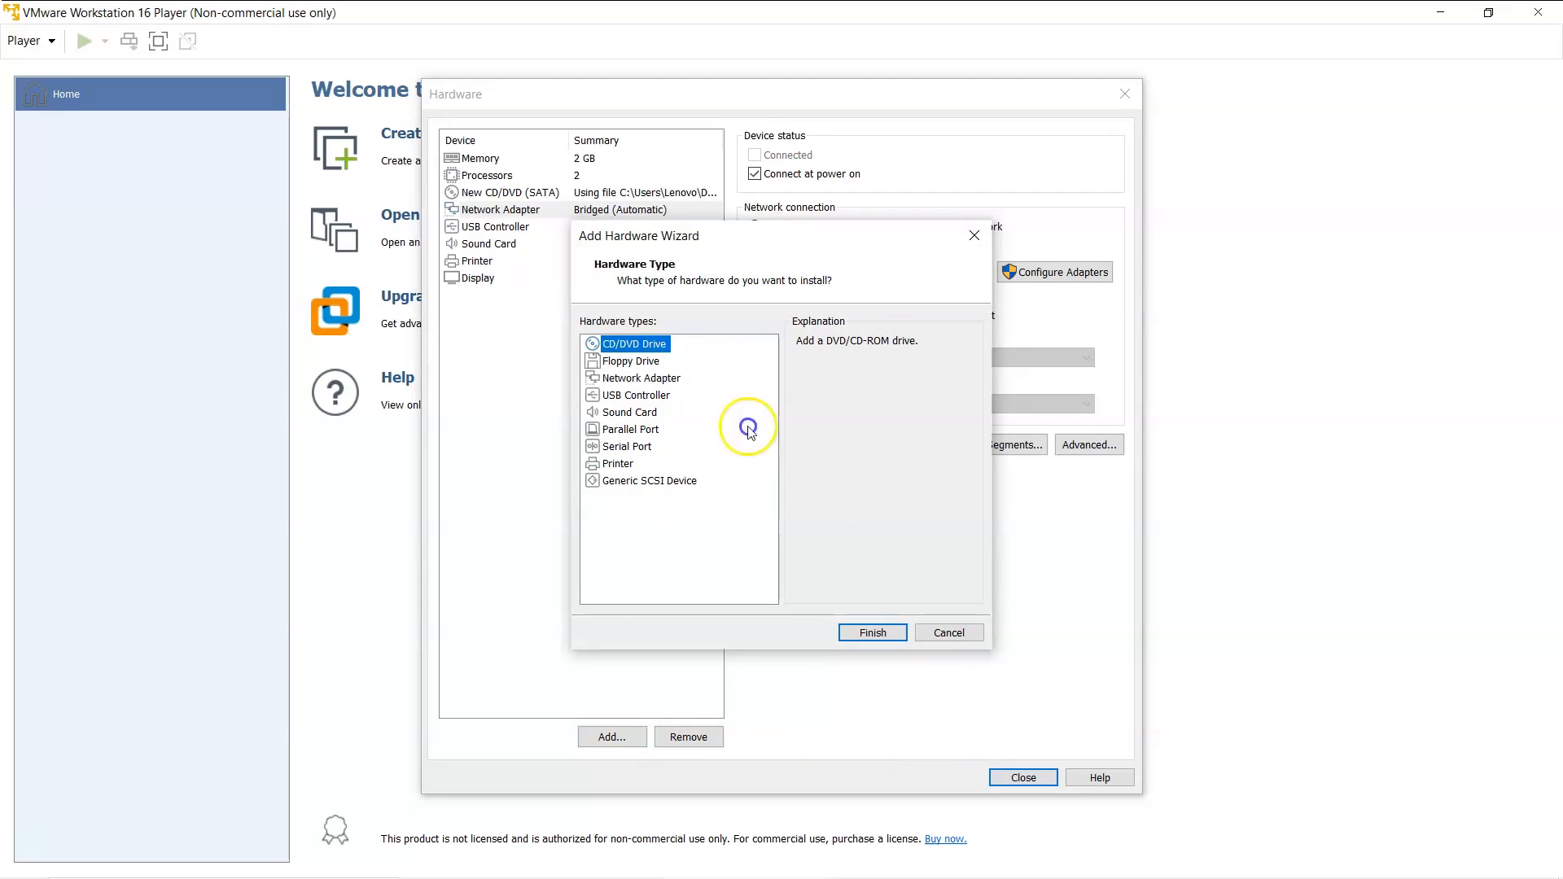
click(948, 634)
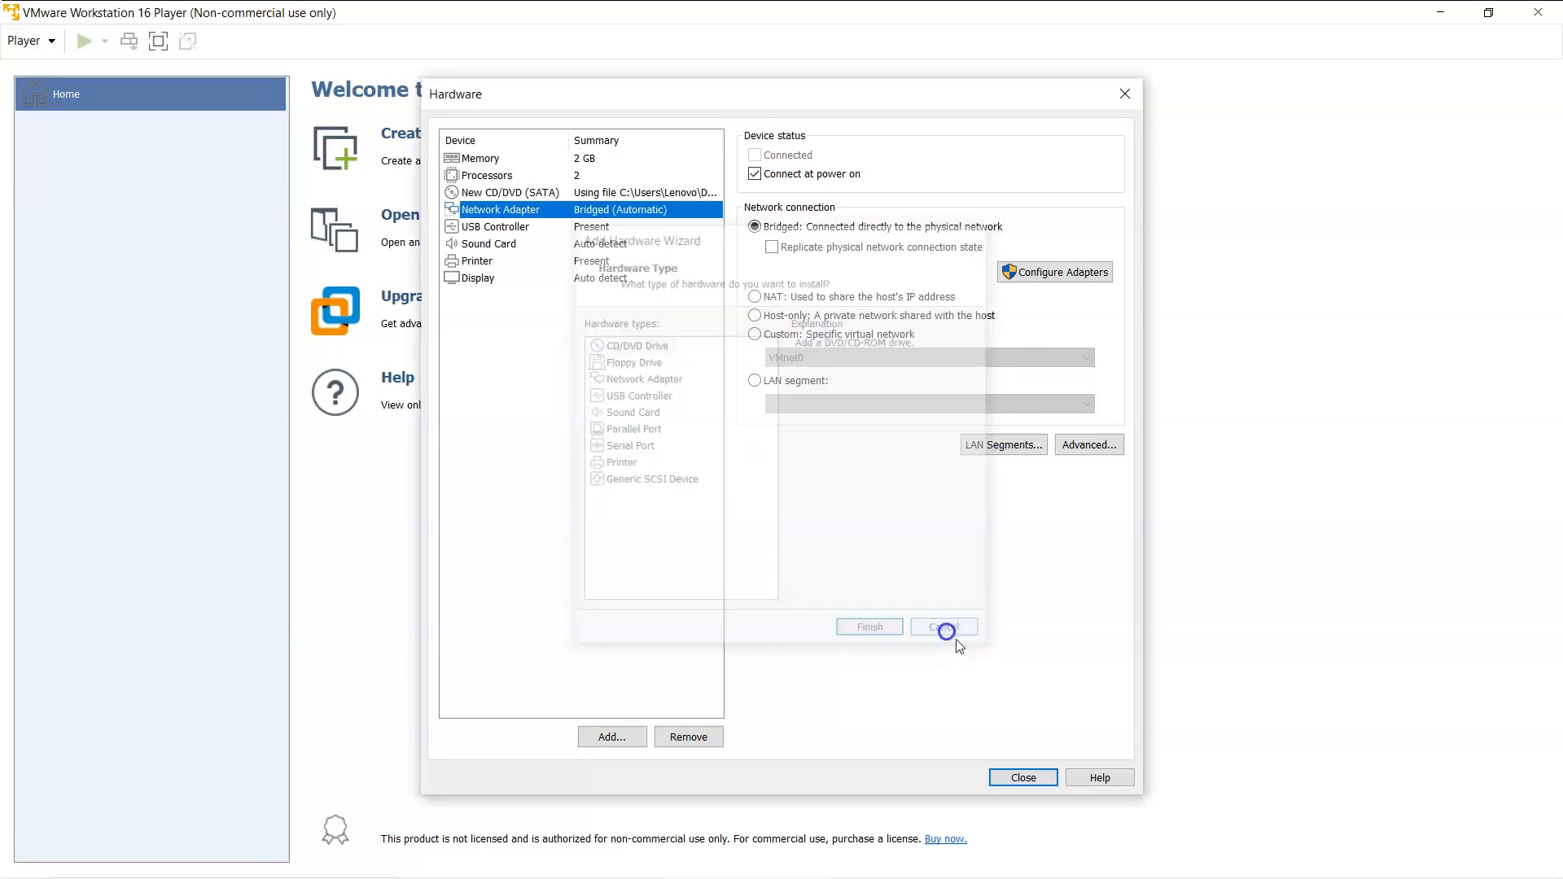
click(1023, 778)
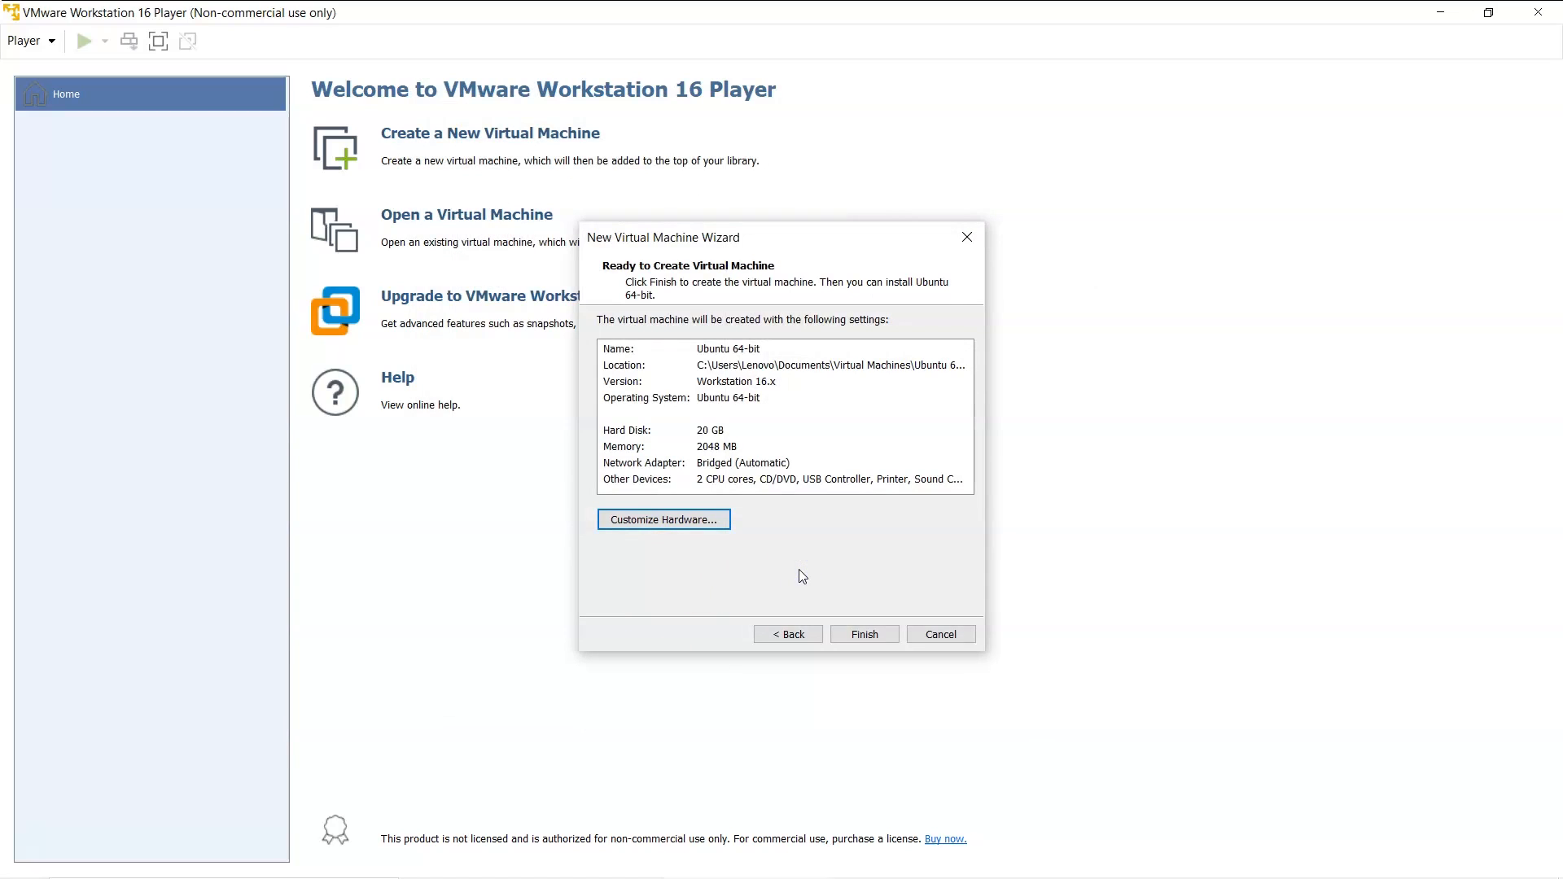
- Create and play the virtual machine, and start the VMware Tools for Linux download with its progress window moved off the boot menu
click(862, 637)
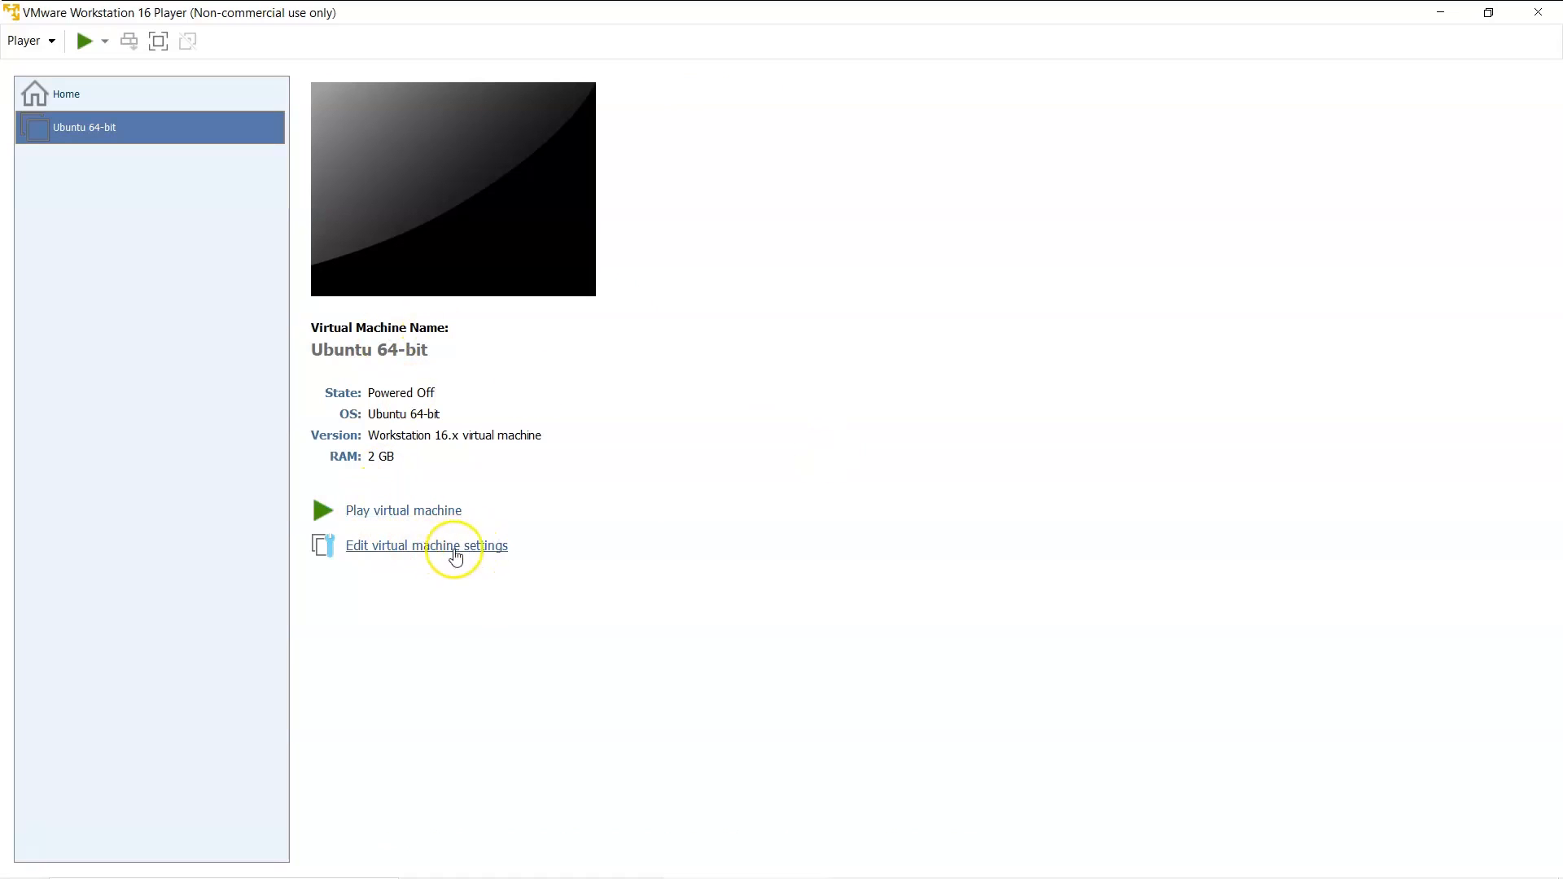
click(375, 517)
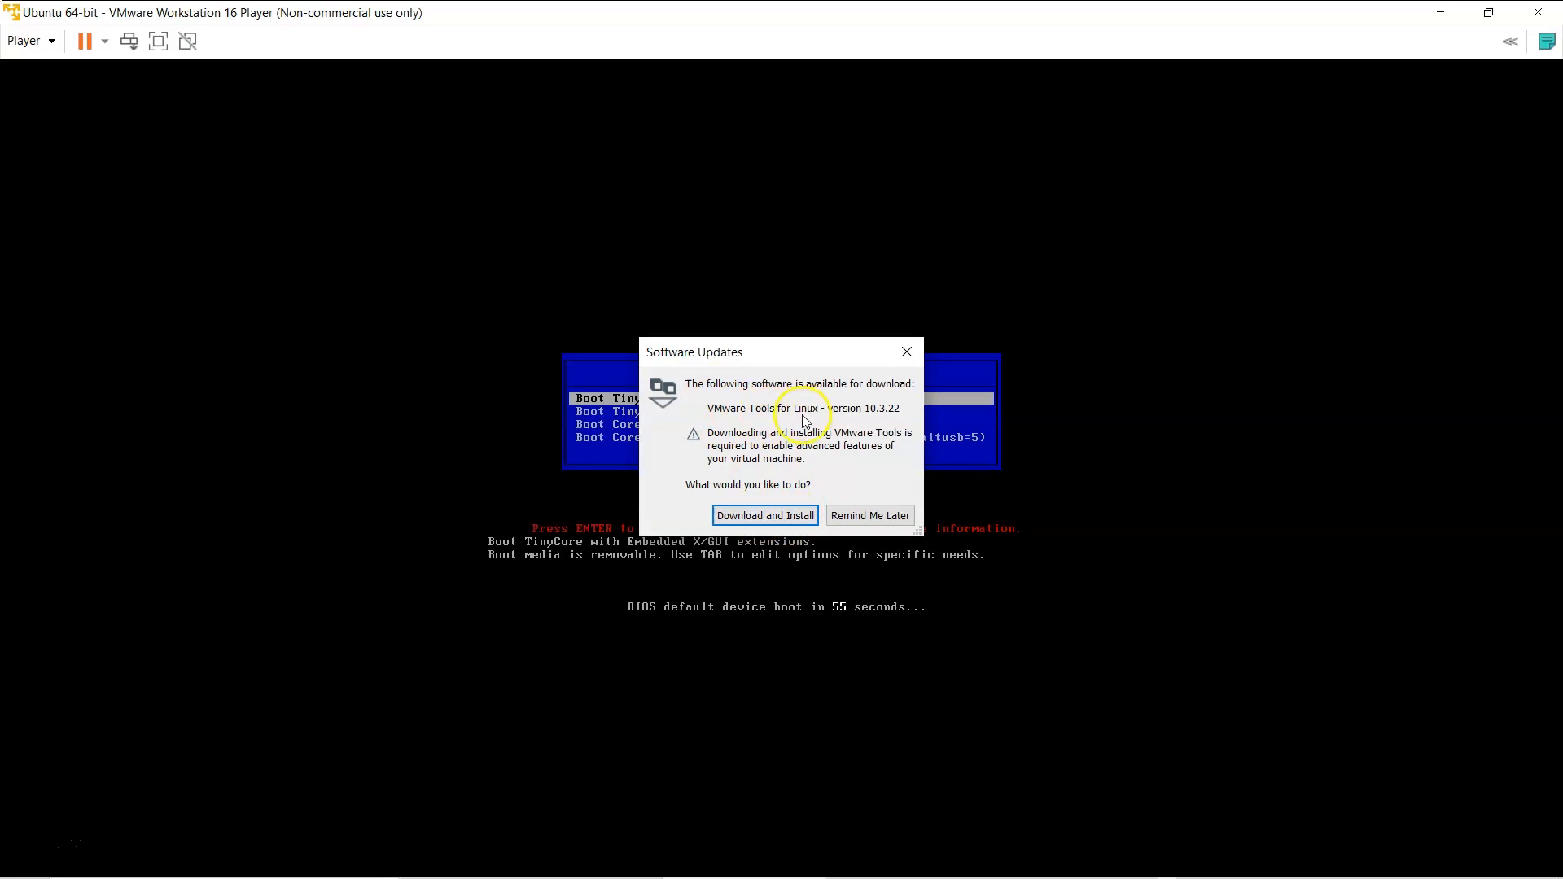
click(778, 517)
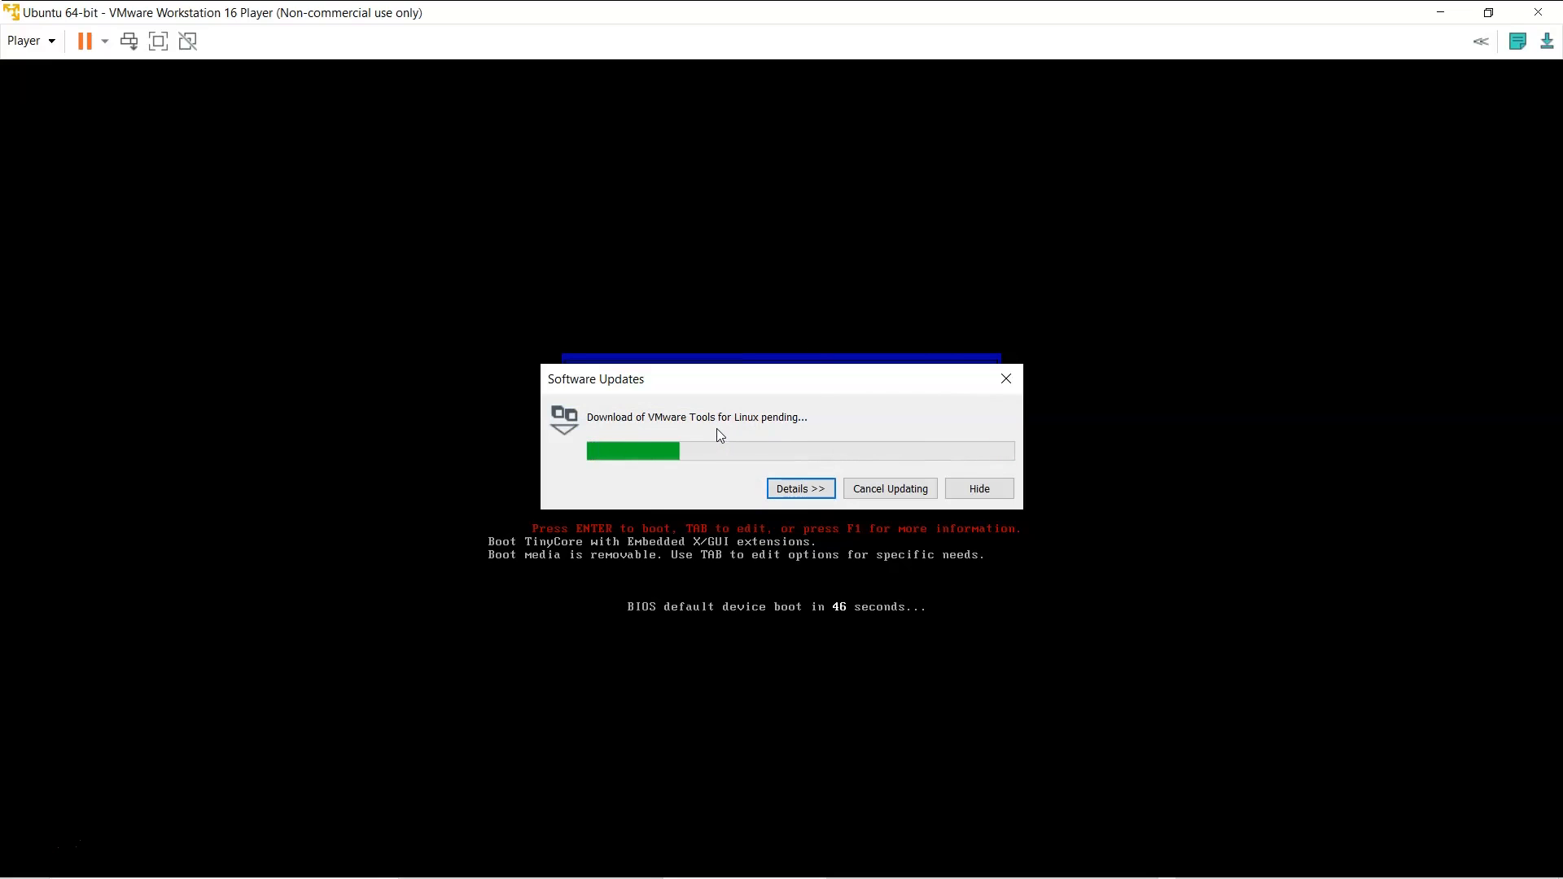
drag(723, 373, 1245, 170)
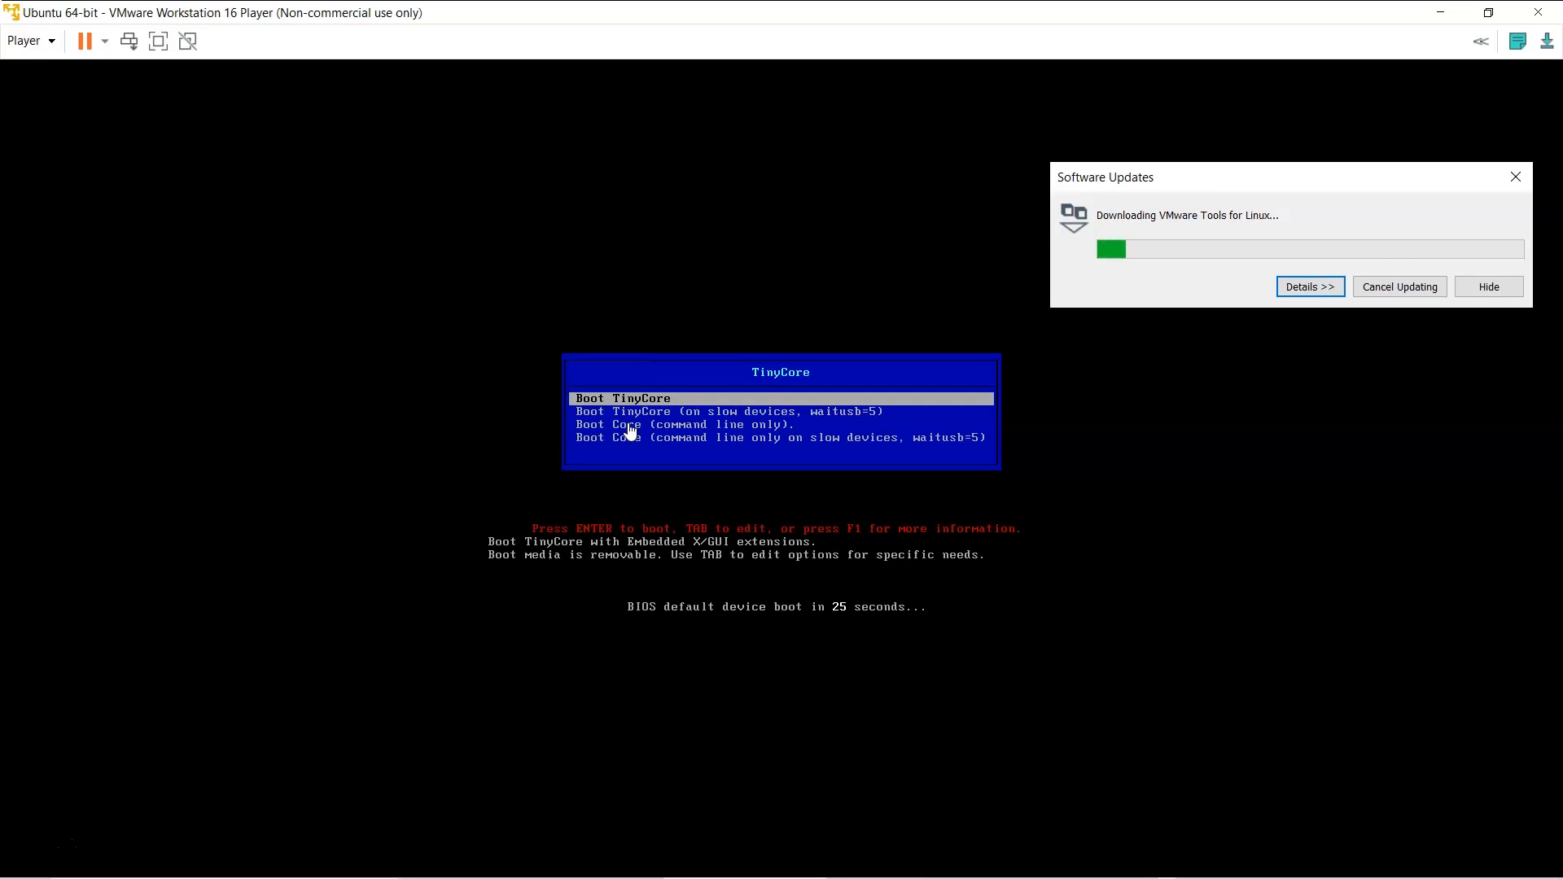
- Boot TinyCore from the guest's boot menu and release the pointer back to the host
click(678, 397)
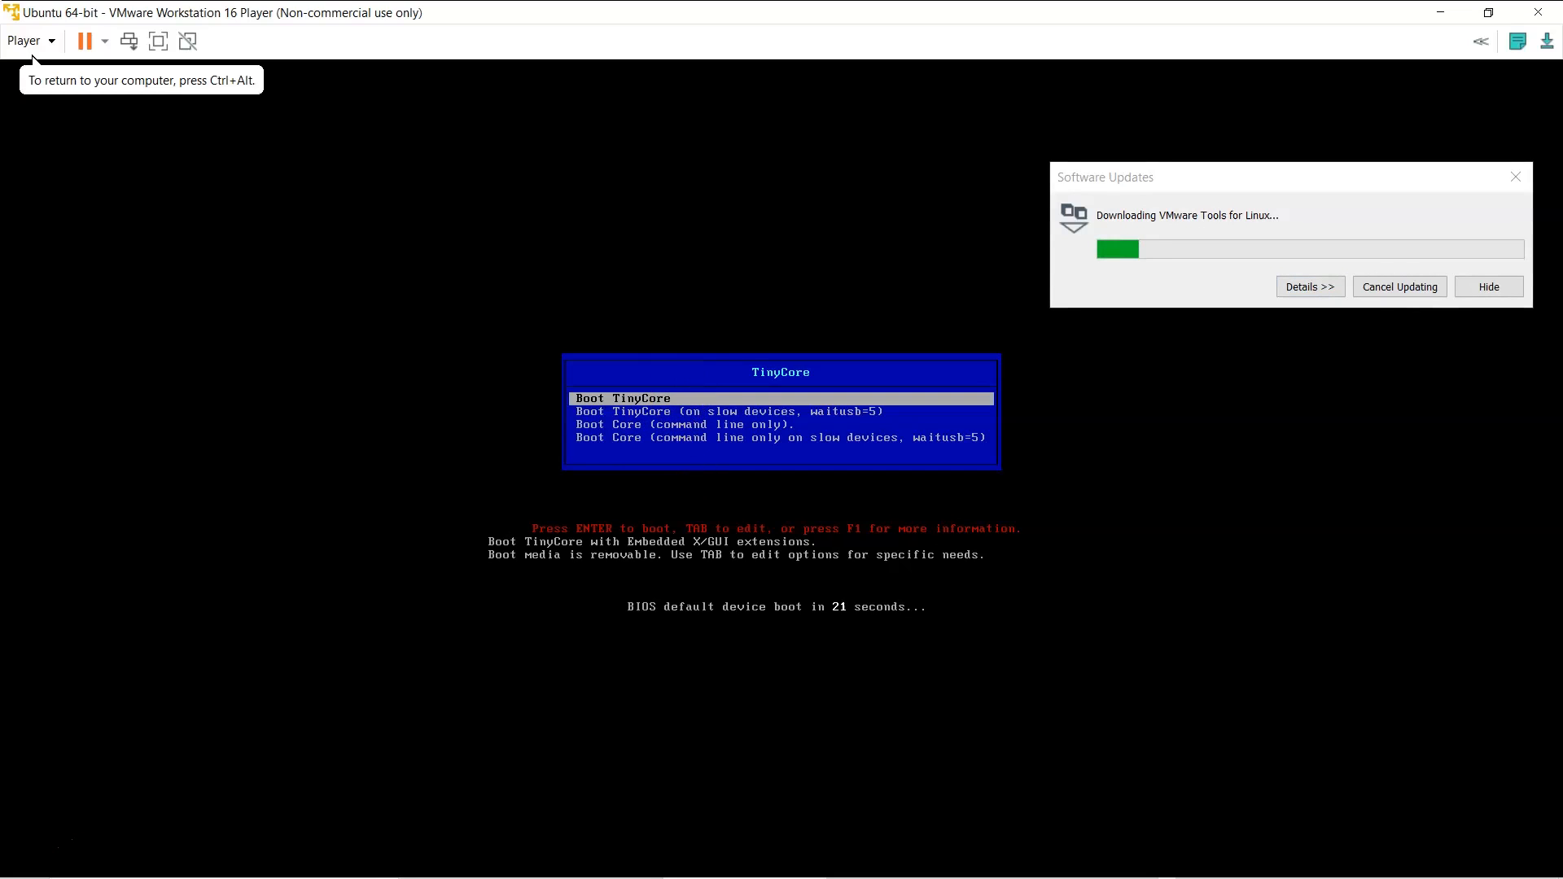
key(Return)
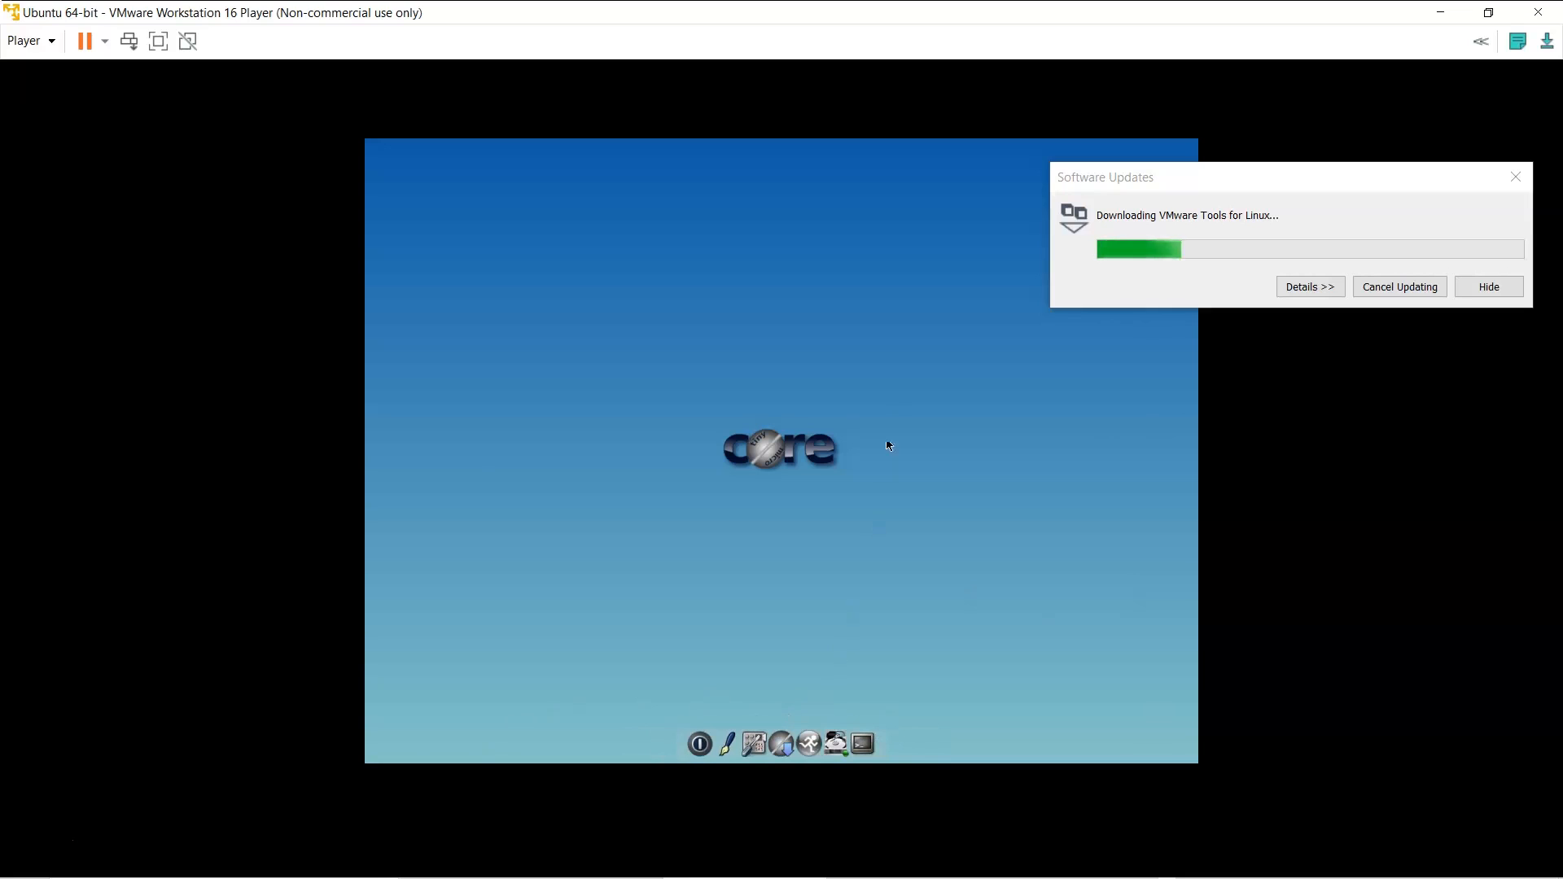
key(ctrl+alt)
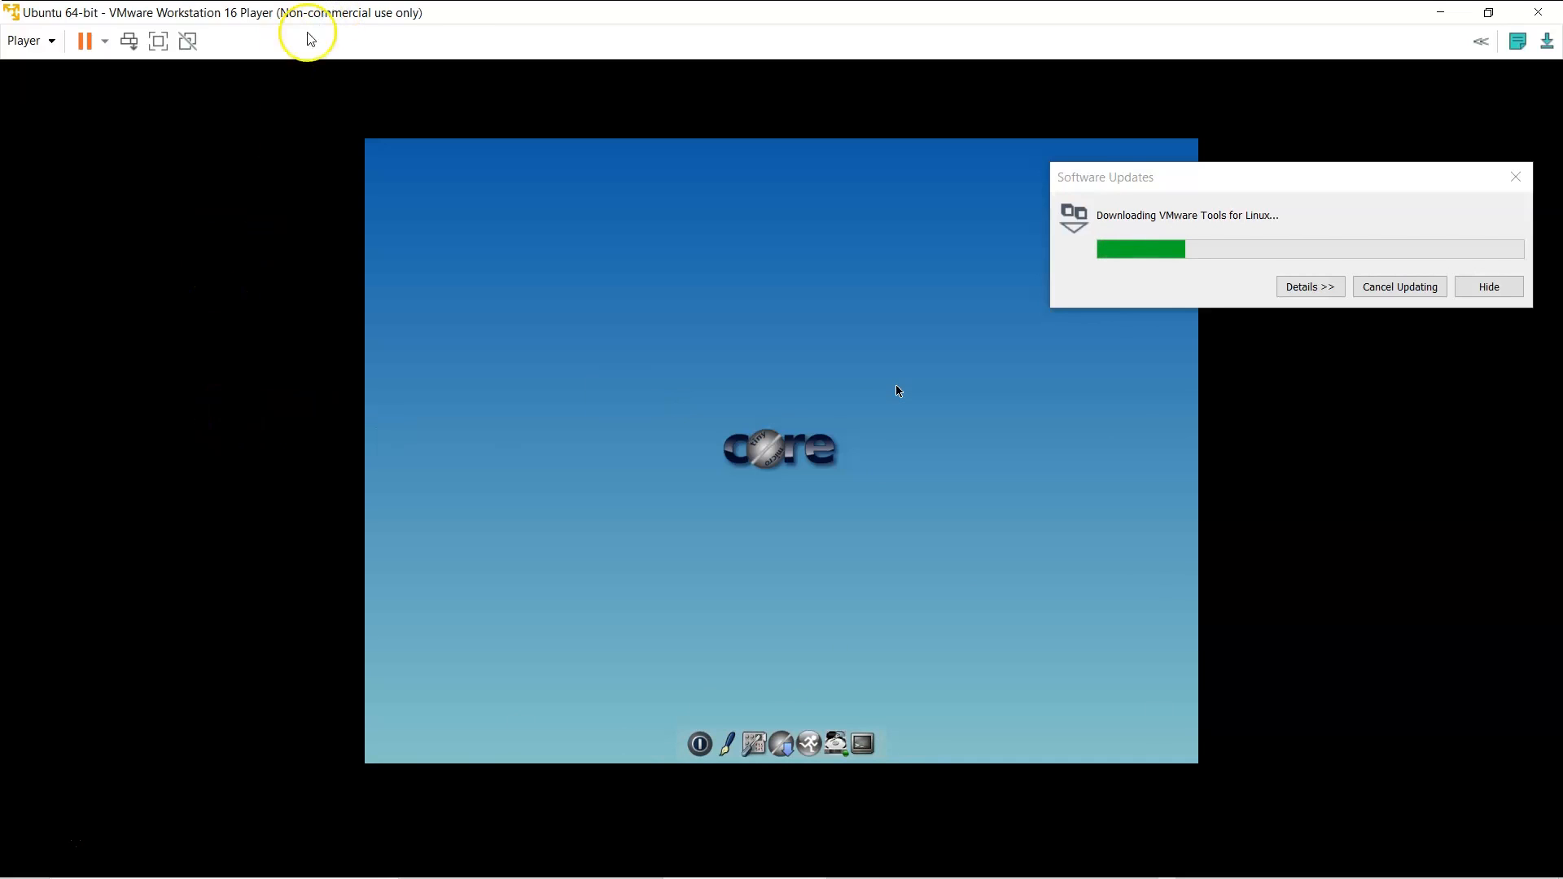
- Switch the virtual machine to full screen and return it to the windowed view
click(806, 442)
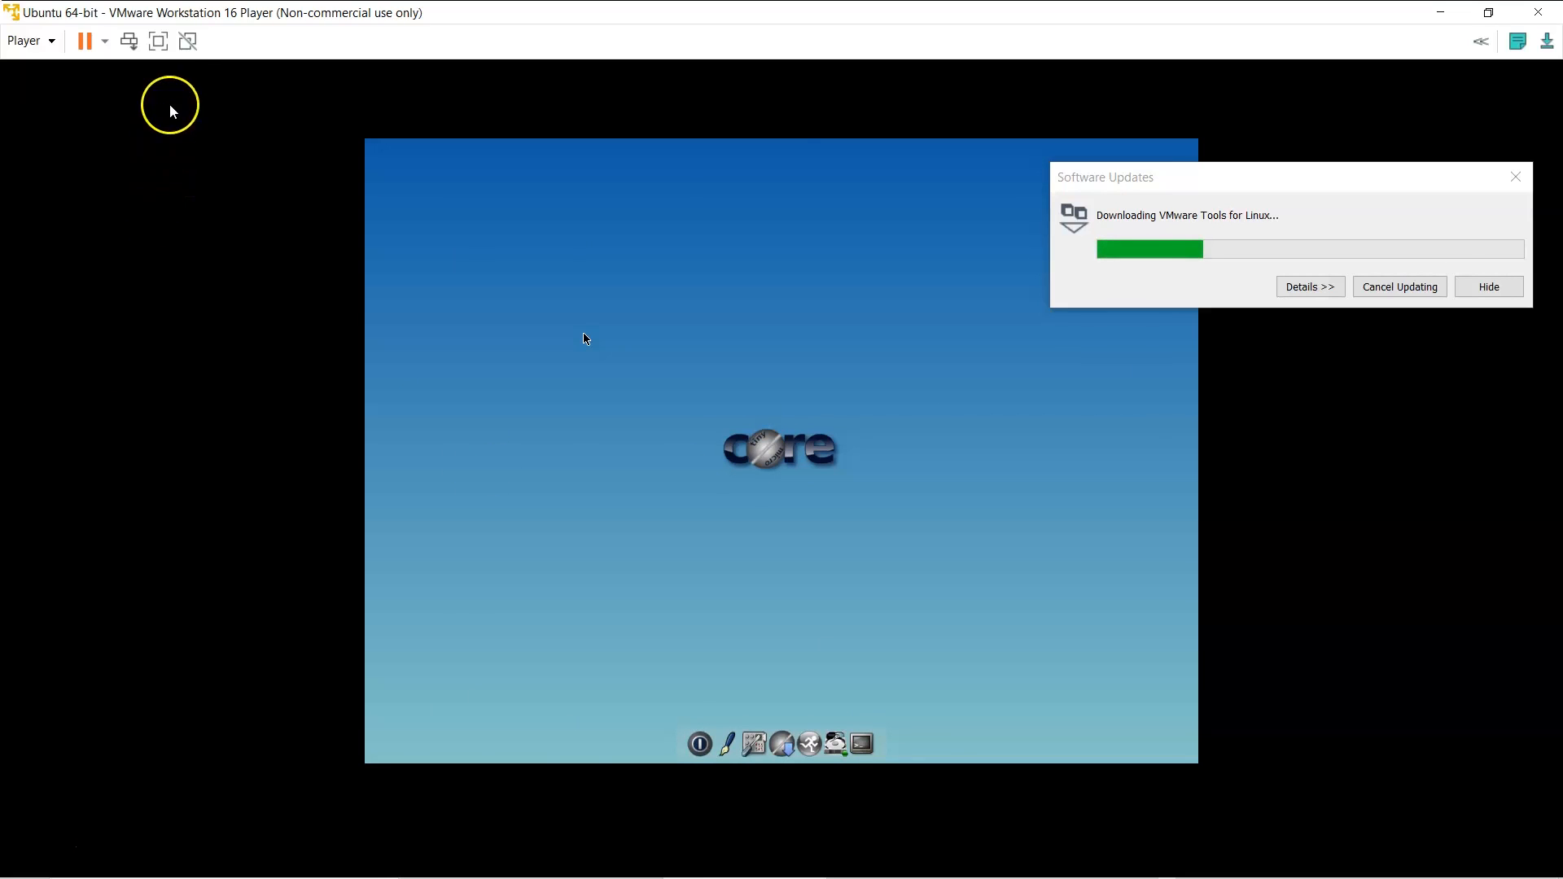
click(159, 43)
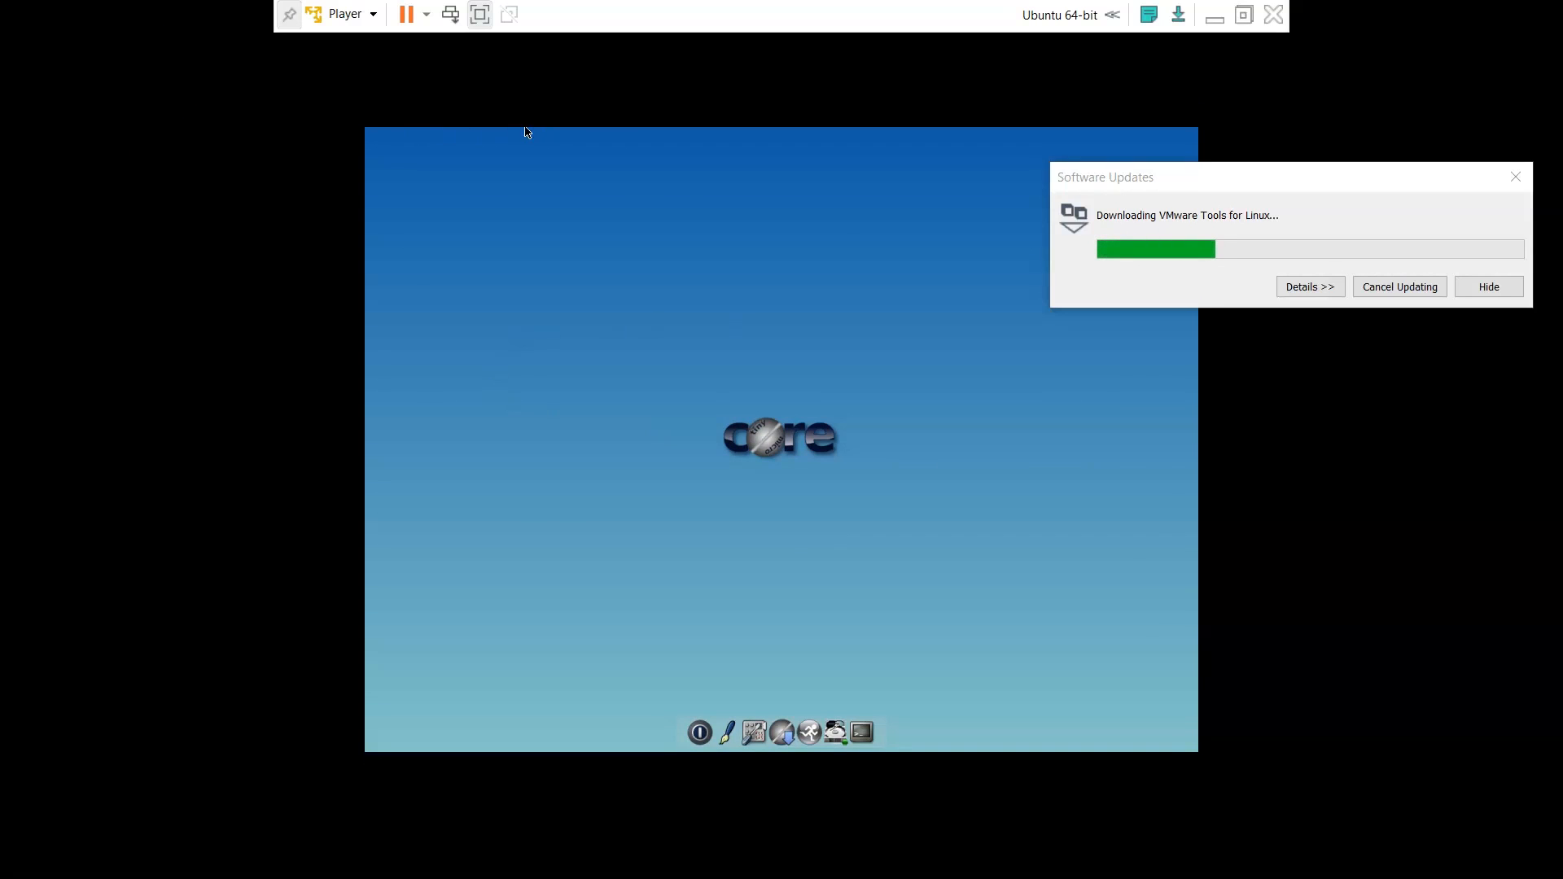
click(481, 14)
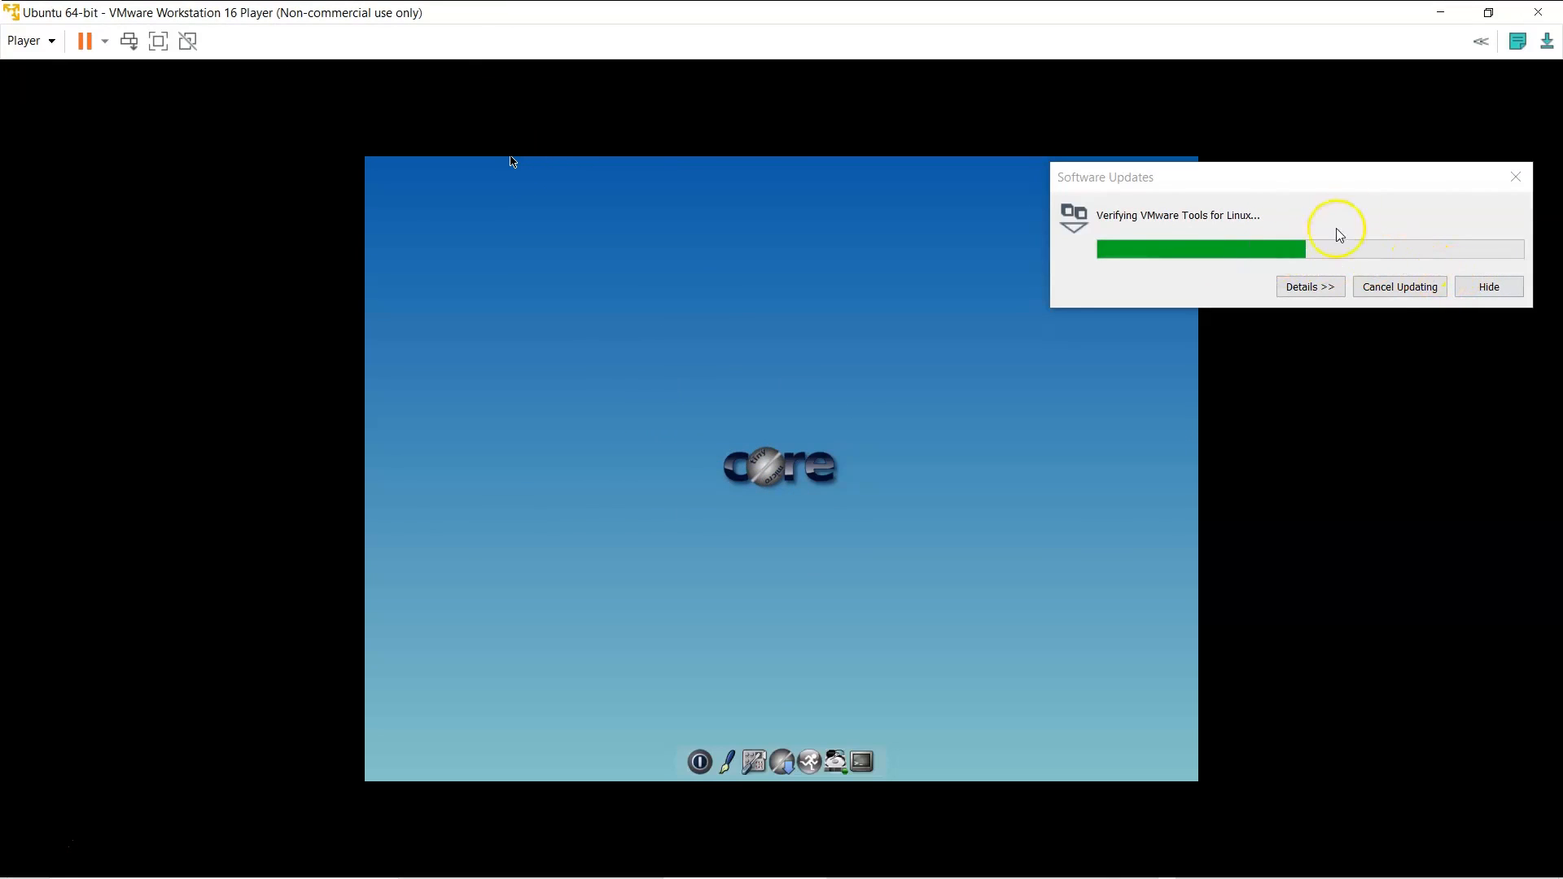
click(1347, 172)
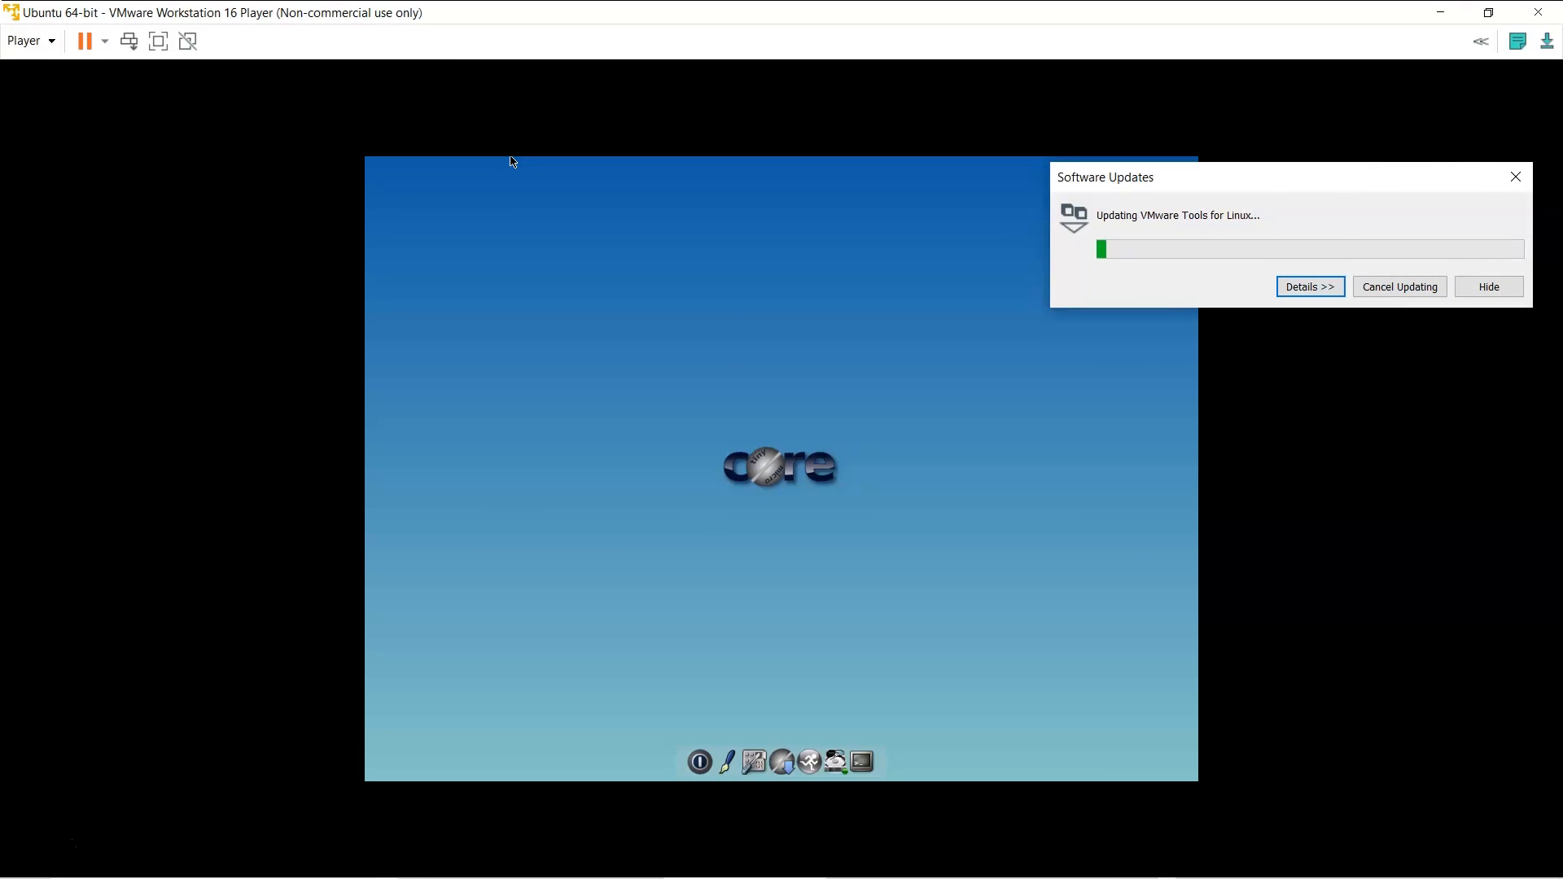
click(984, 398)
click(1251, 359)
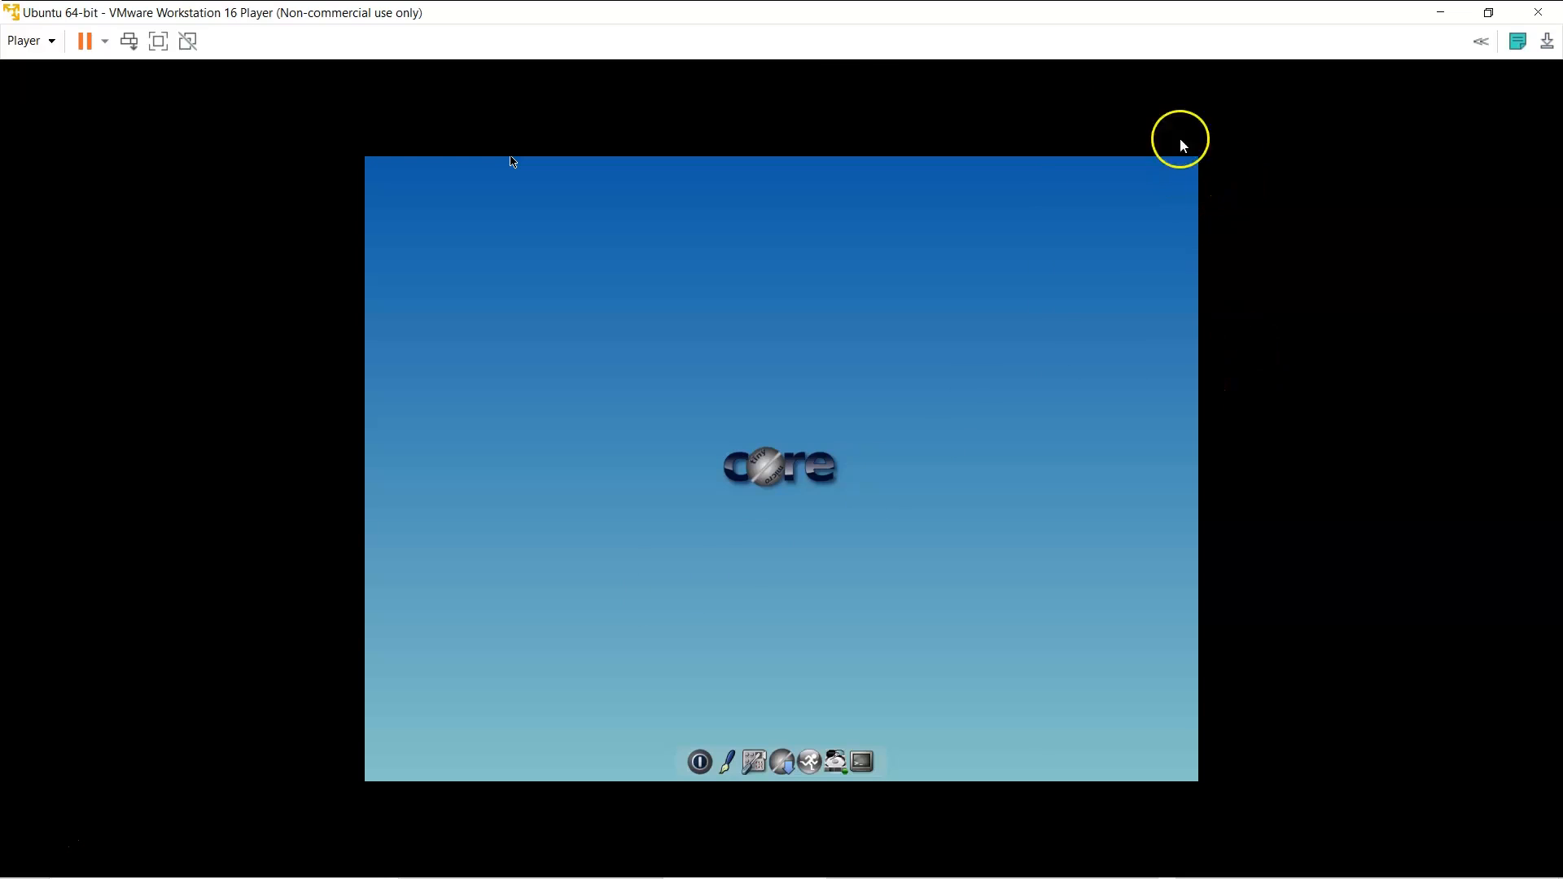
- Review the running machine's power, removable device and management options, and open its virtual machine settings before closing them
click(25, 41)
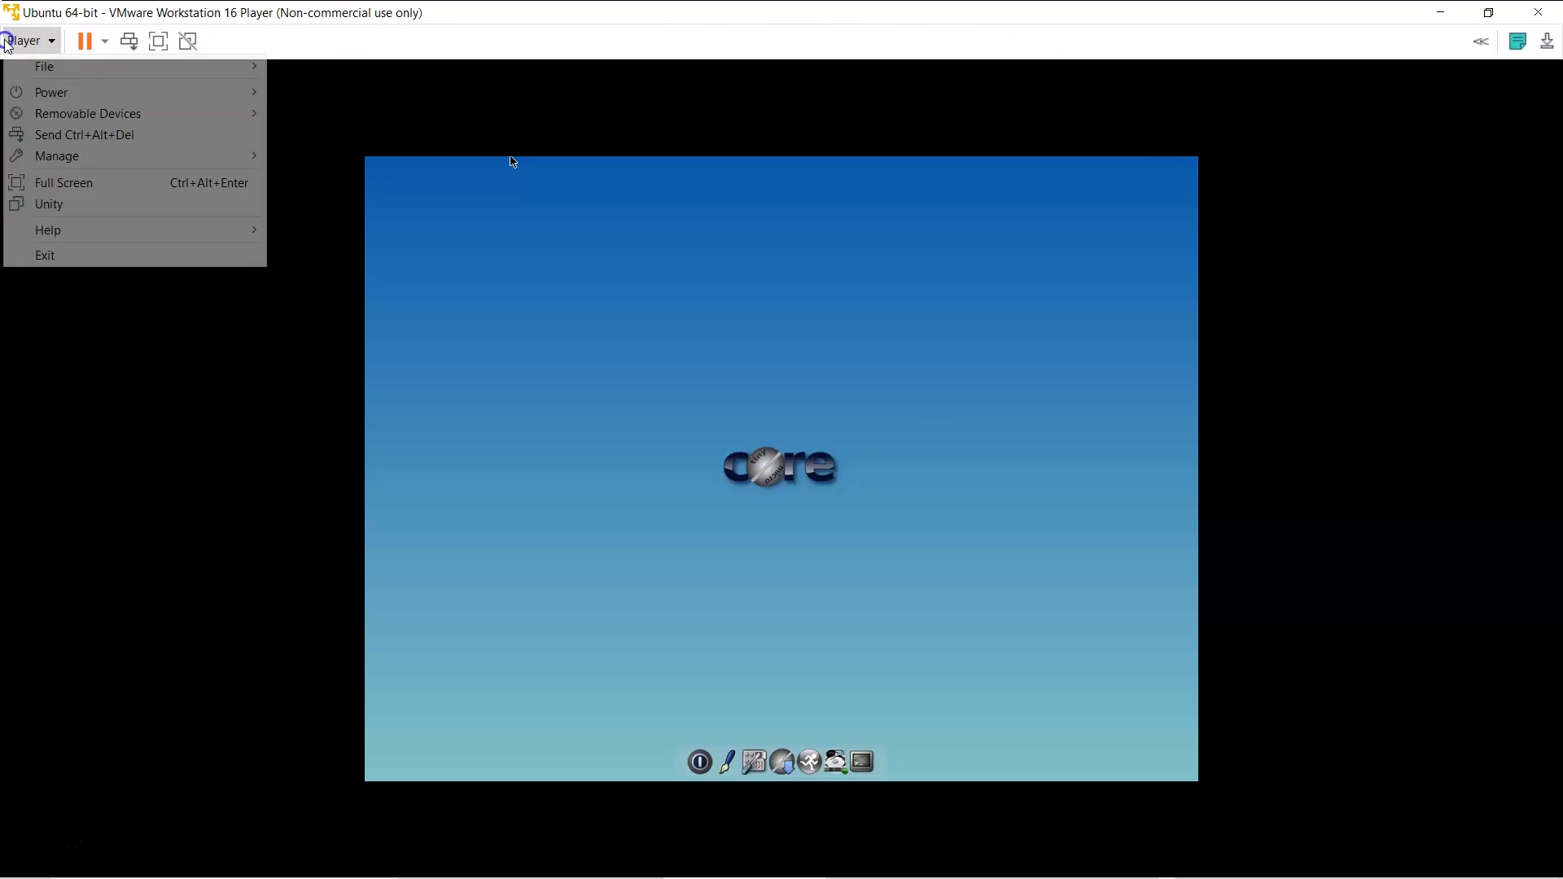
mouse_move(94, 89)
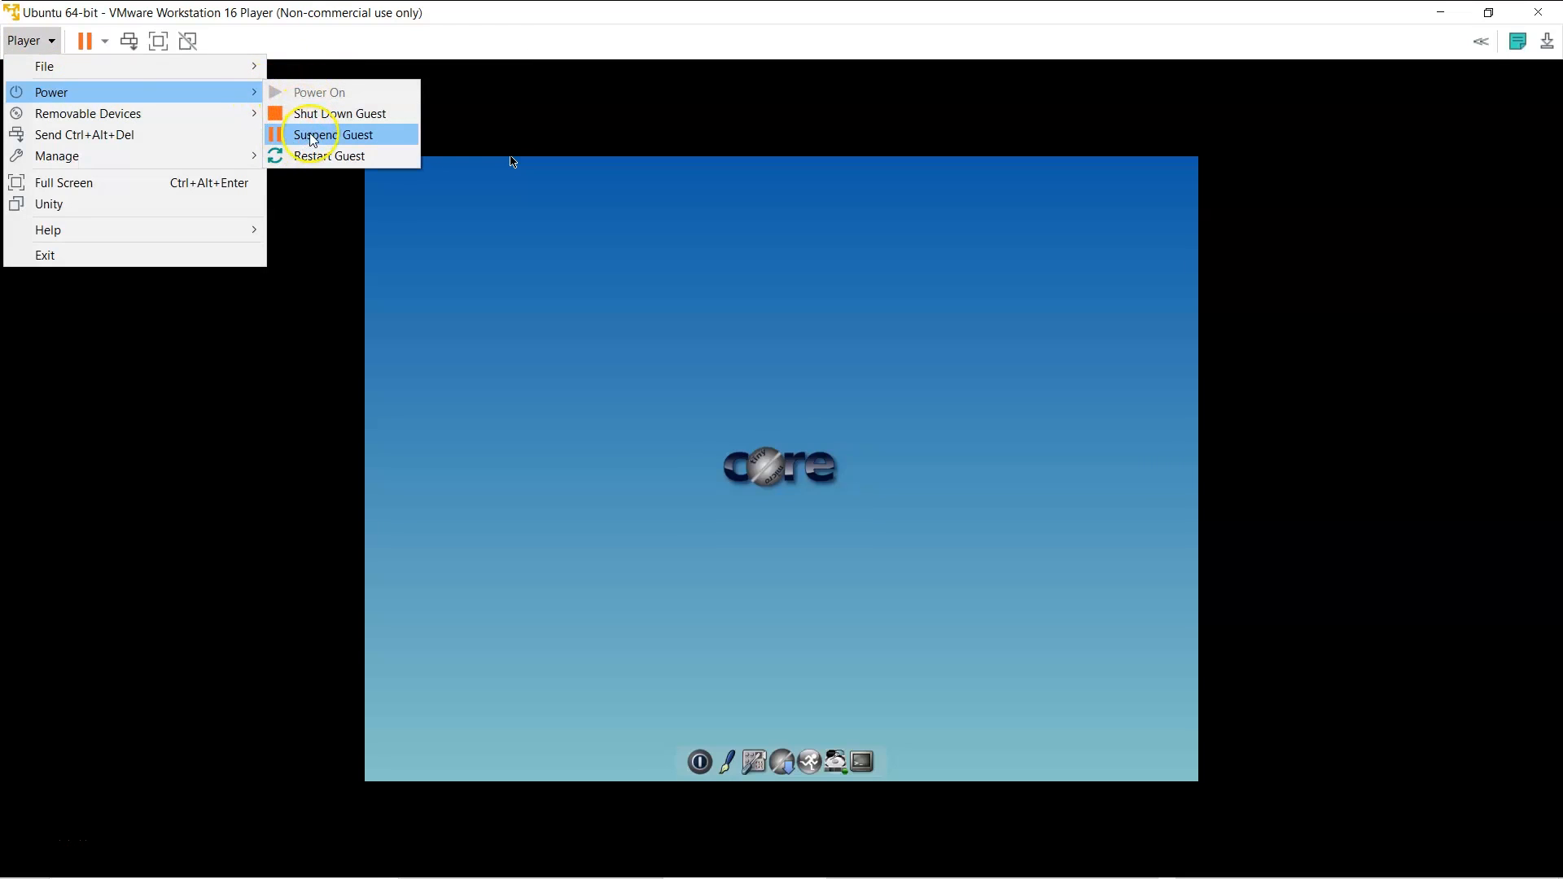
mouse_move(233, 117)
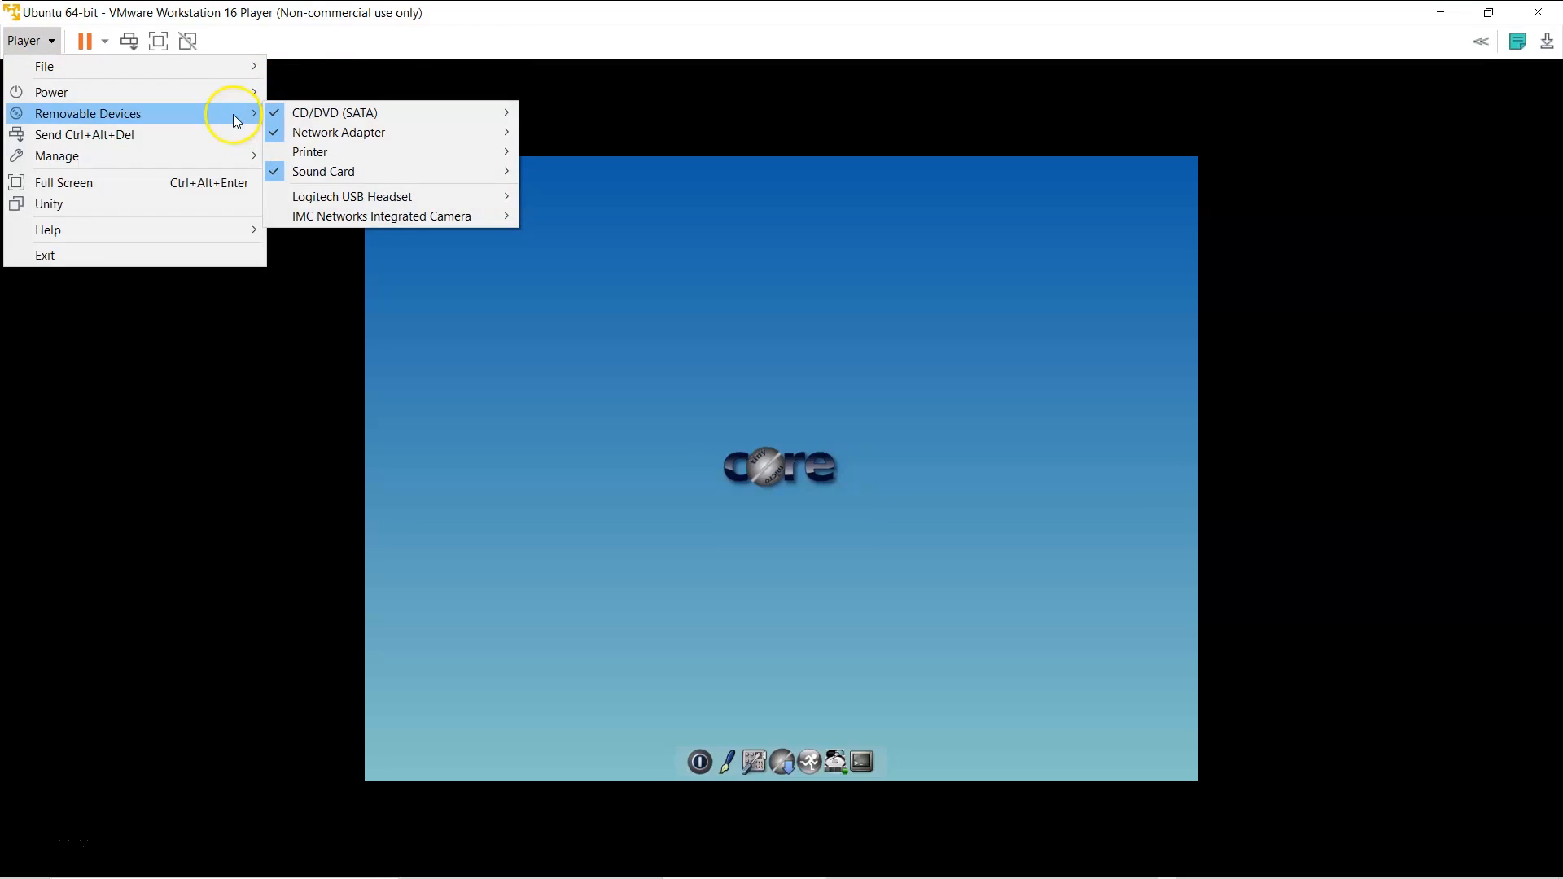
mouse_move(355, 133)
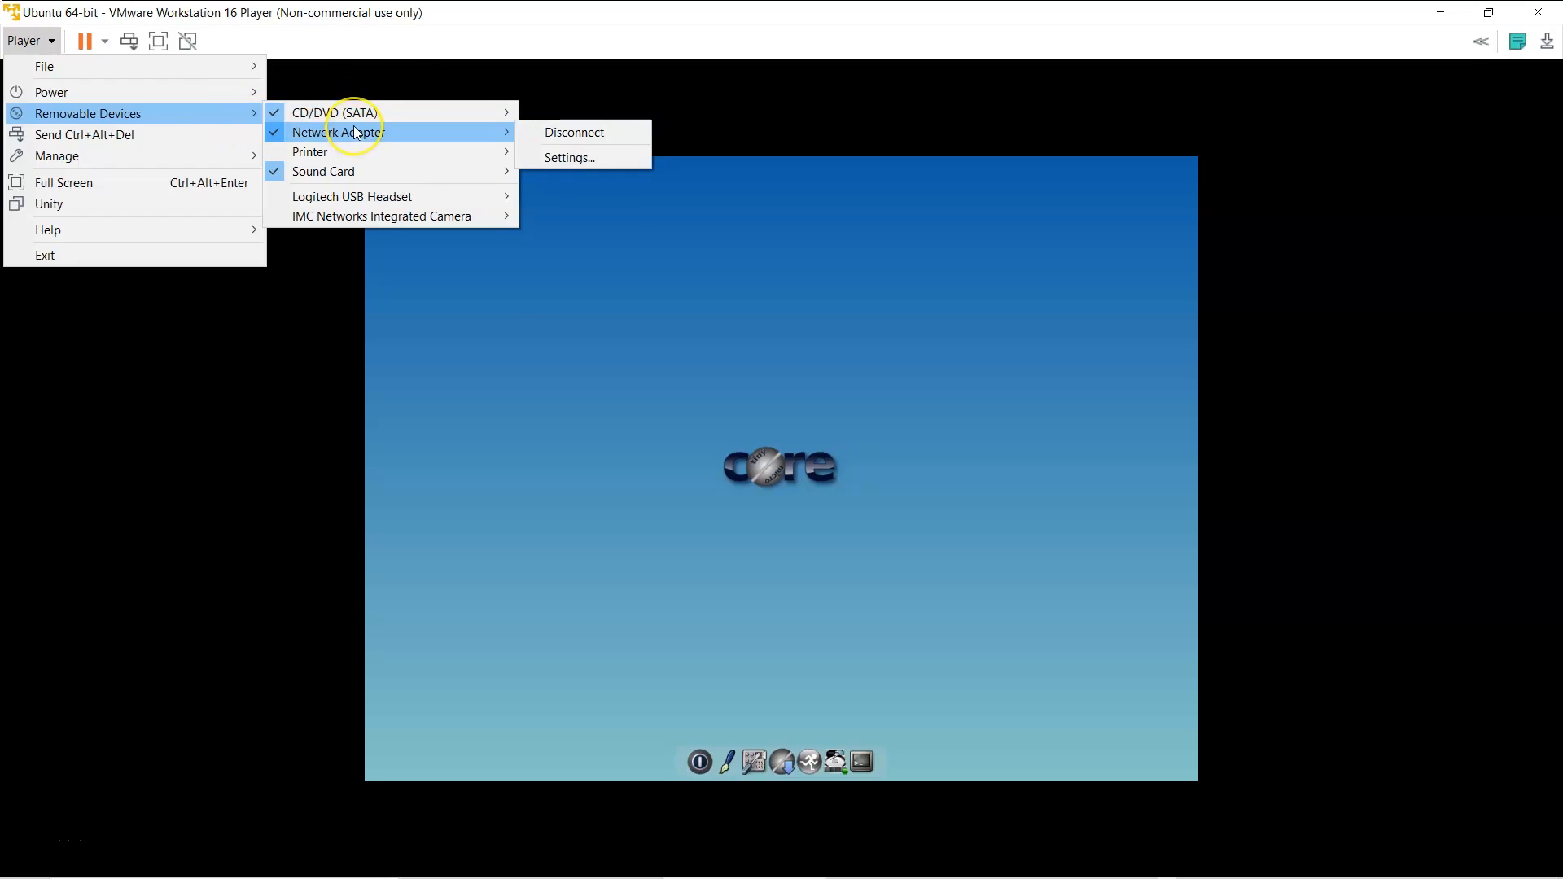
click(193, 187)
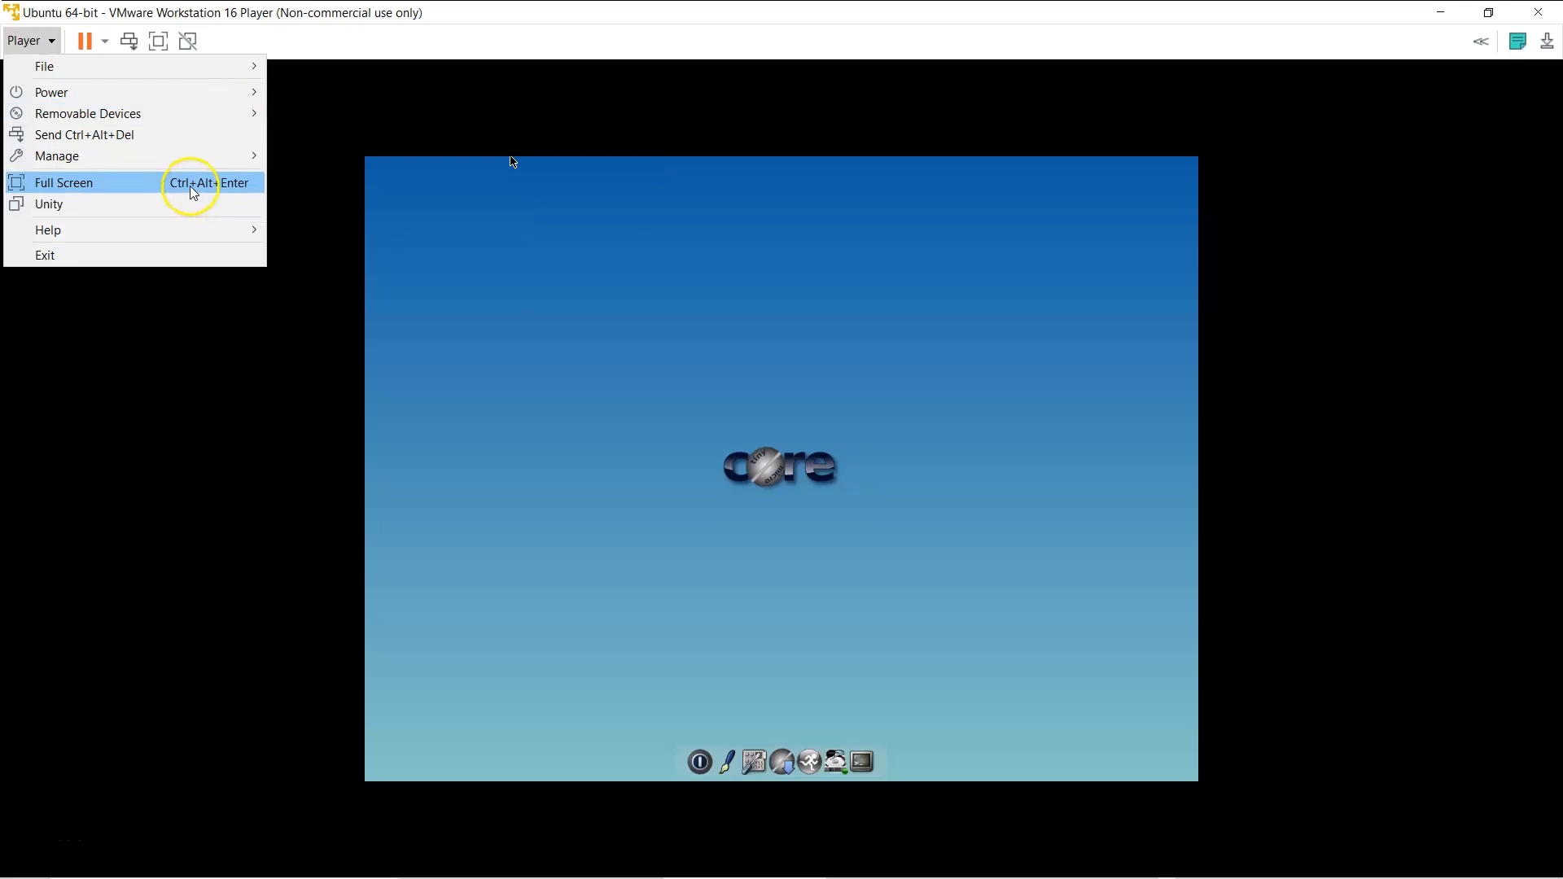
click(195, 155)
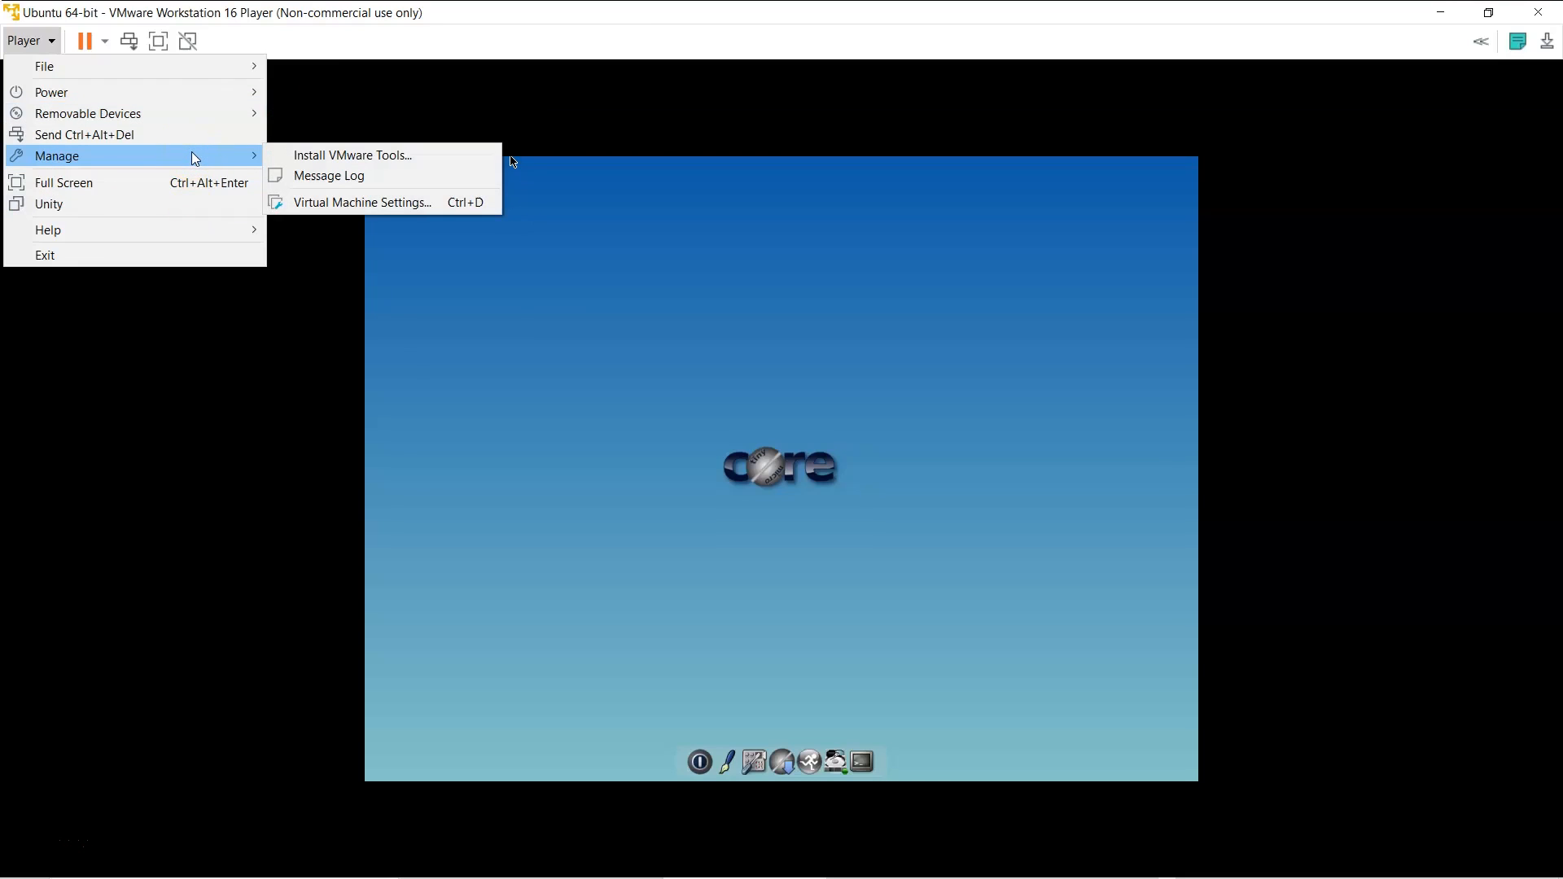
click(392, 201)
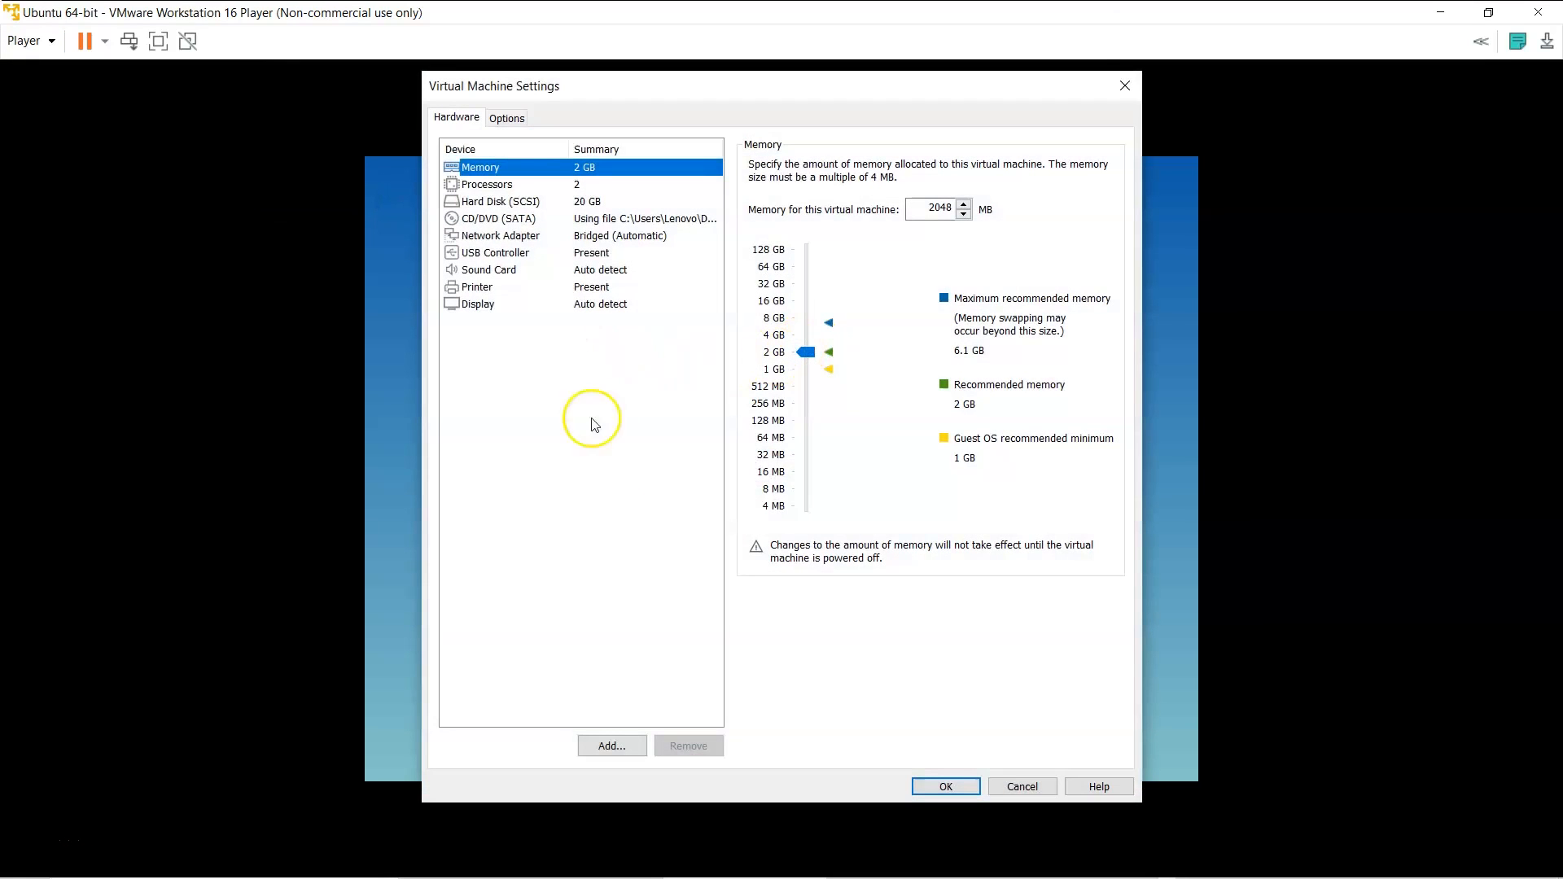
click(1135, 90)
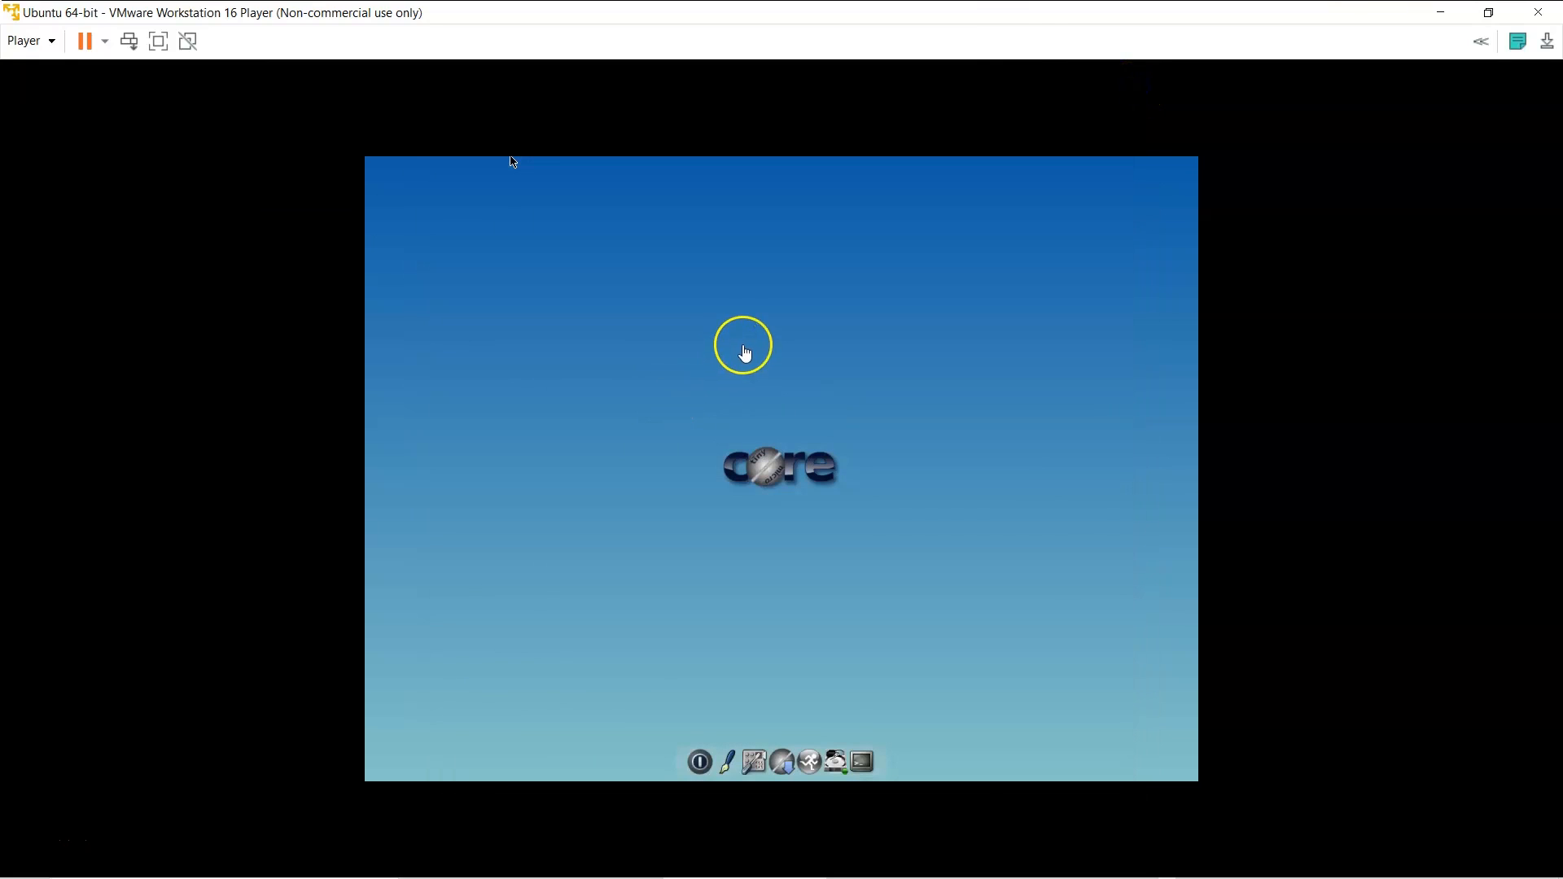